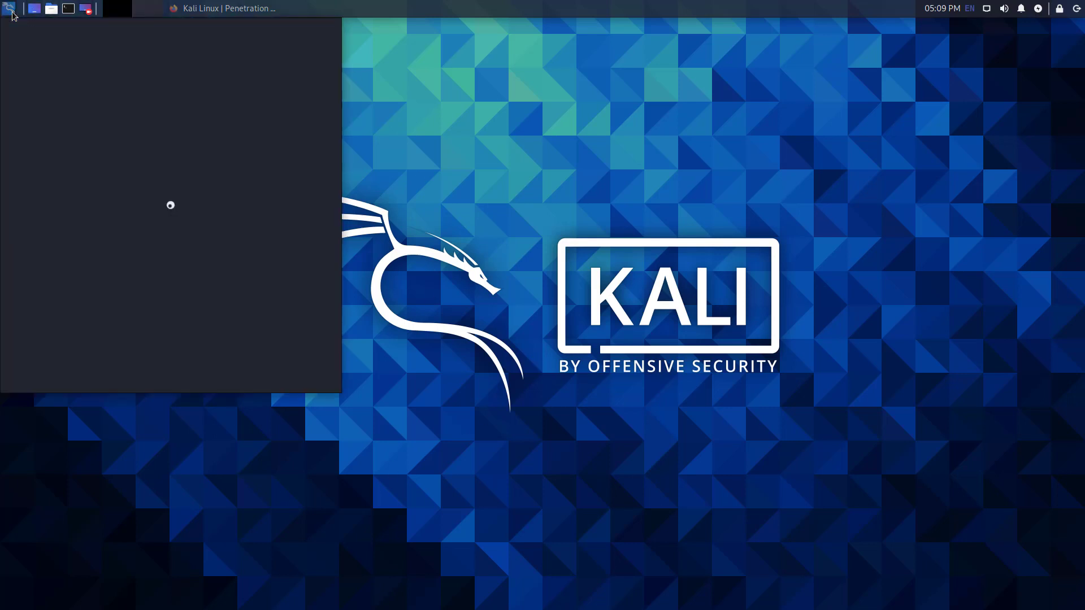
- Run neofetch in a new terminal to show Kali's system details and dragon logo
{"action": "left_click", "coordinate": [399, 168]}
{"action": "left_click", "coordinate": [69, 8]}
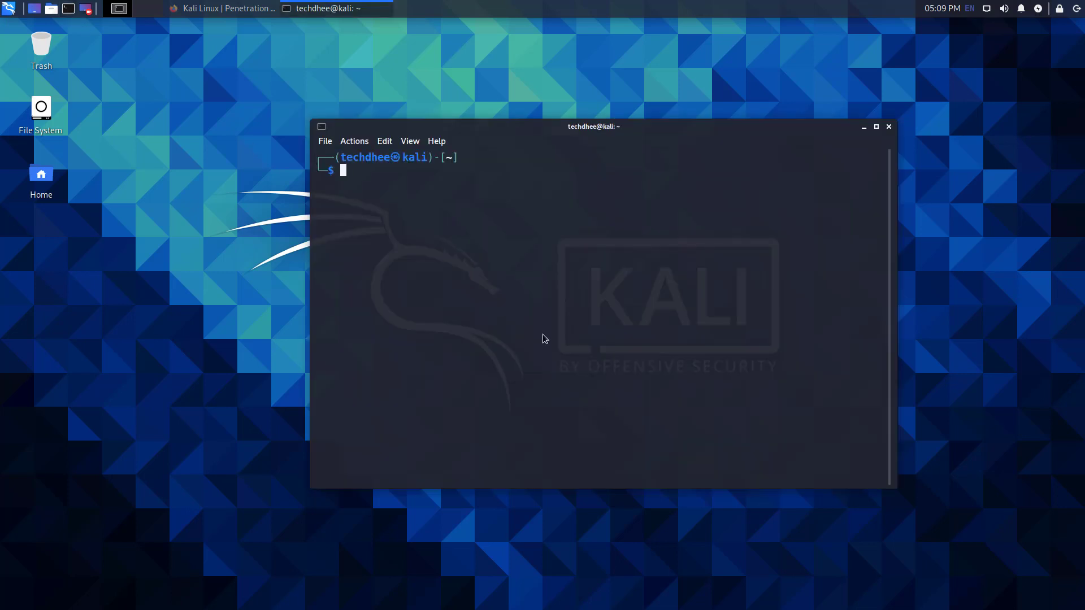
{"action": "type", "text": "neofetch"}
{"action": "key", "text": "Return"}
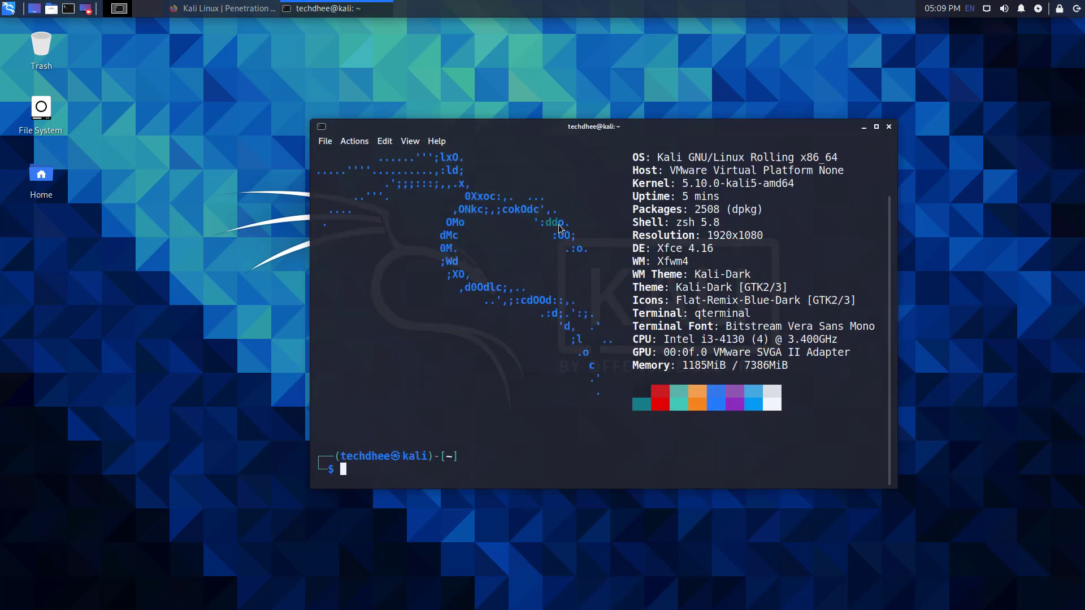
{"action": "scroll", "coordinate": [751, 313], "scroll_direction": "up", "scroll_amount": 1}
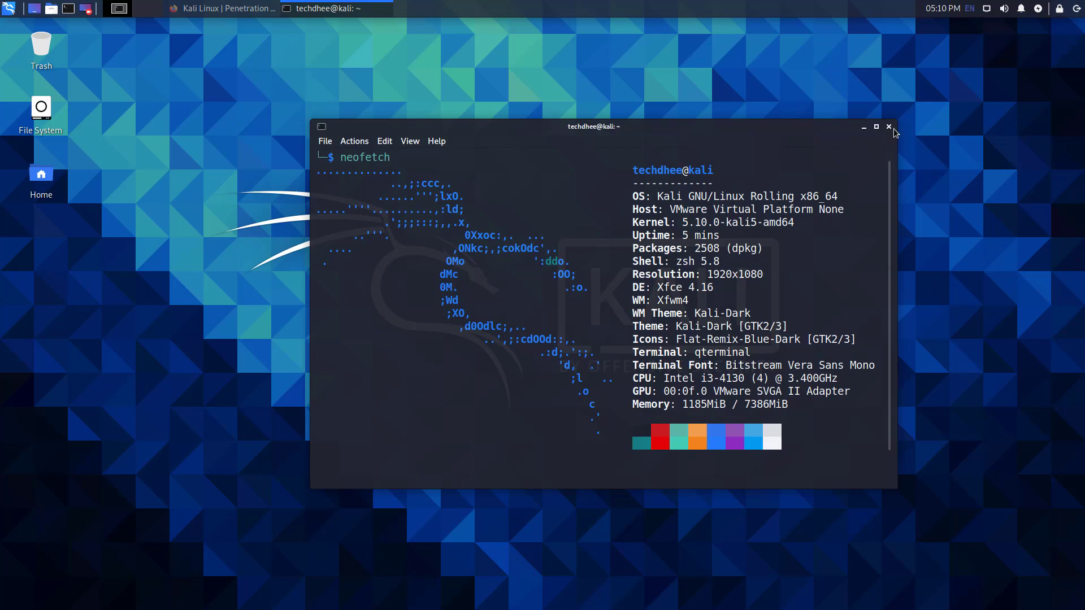
- Browse the kali.org Kali Linux 2021.1 downloads page, then close Firefox
{"action": "left_click", "coordinate": [889, 127]}
{"action": "left_click", "coordinate": [240, 9]}
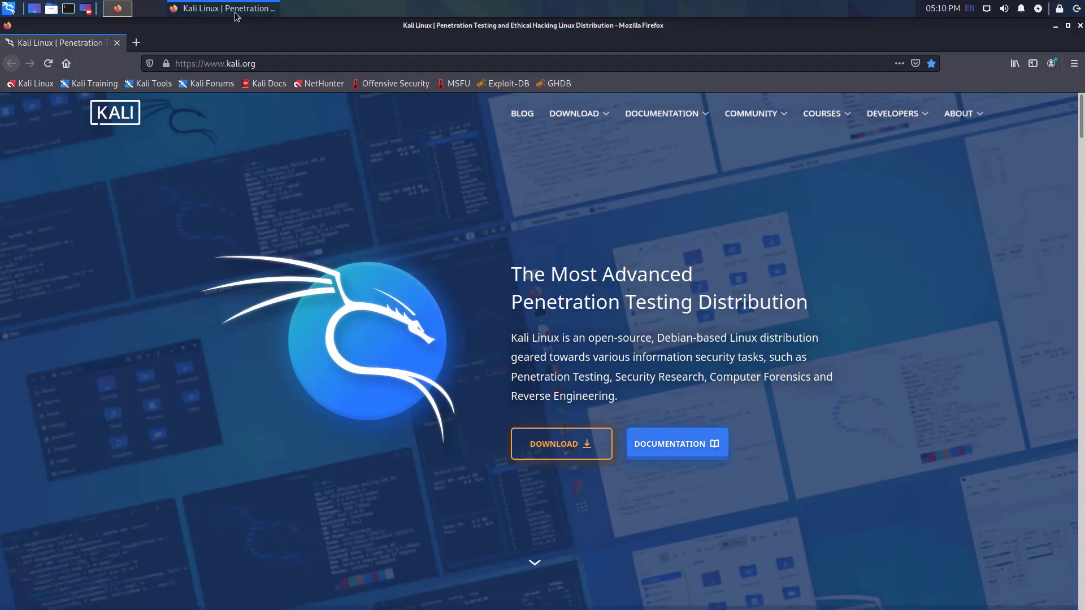
{"action": "left_click", "coordinate": [570, 452]}
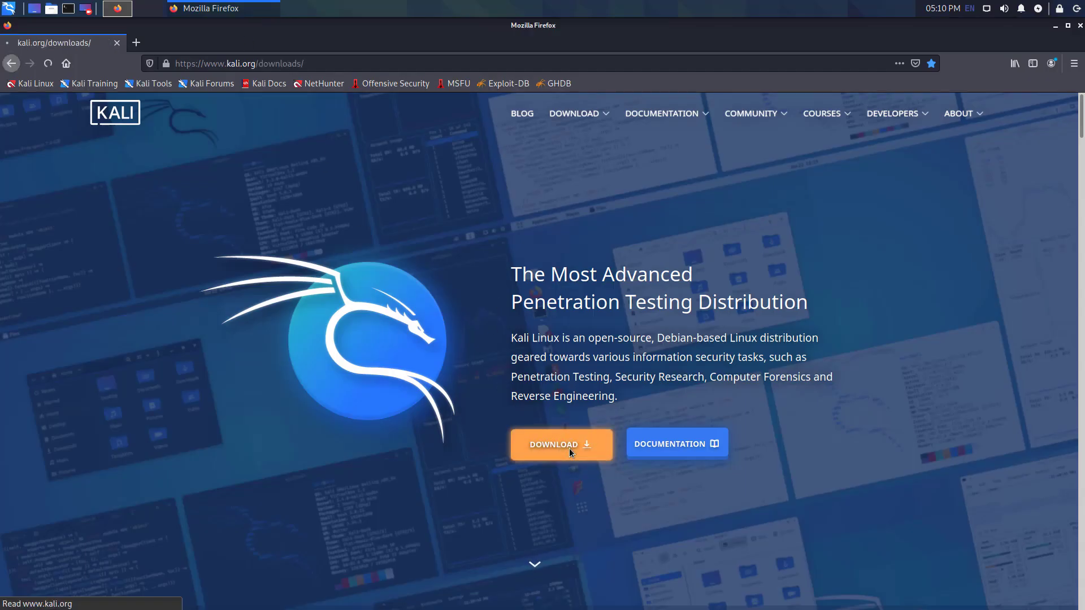
{"action": "scroll", "coordinate": [375, 294], "scroll_direction": "down", "scroll_amount": 3}
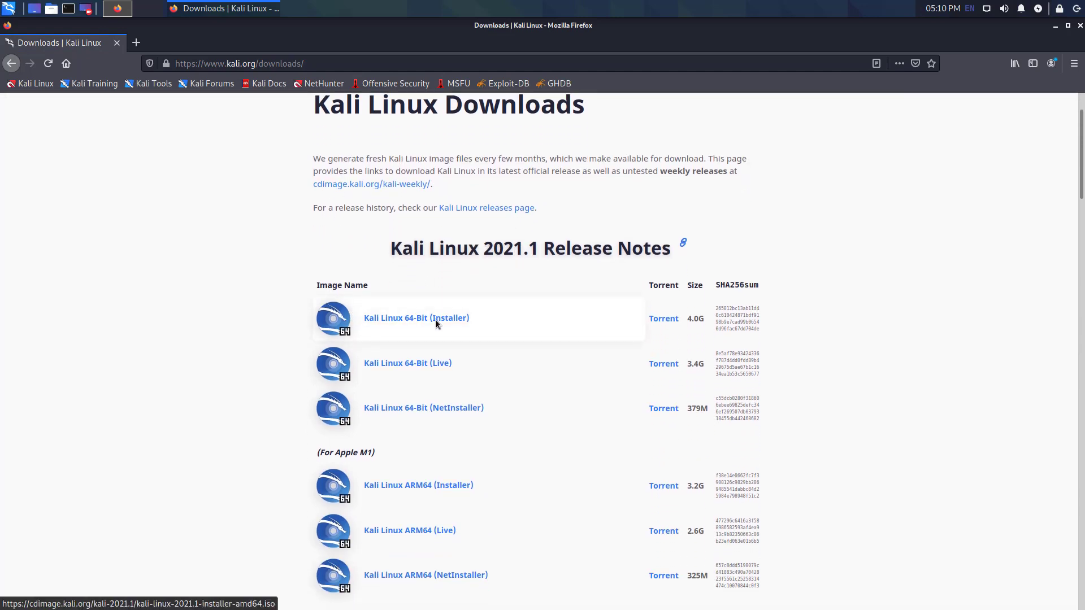
{"action": "scroll", "coordinate": [436, 321], "scroll_direction": "down", "scroll_amount": 7}
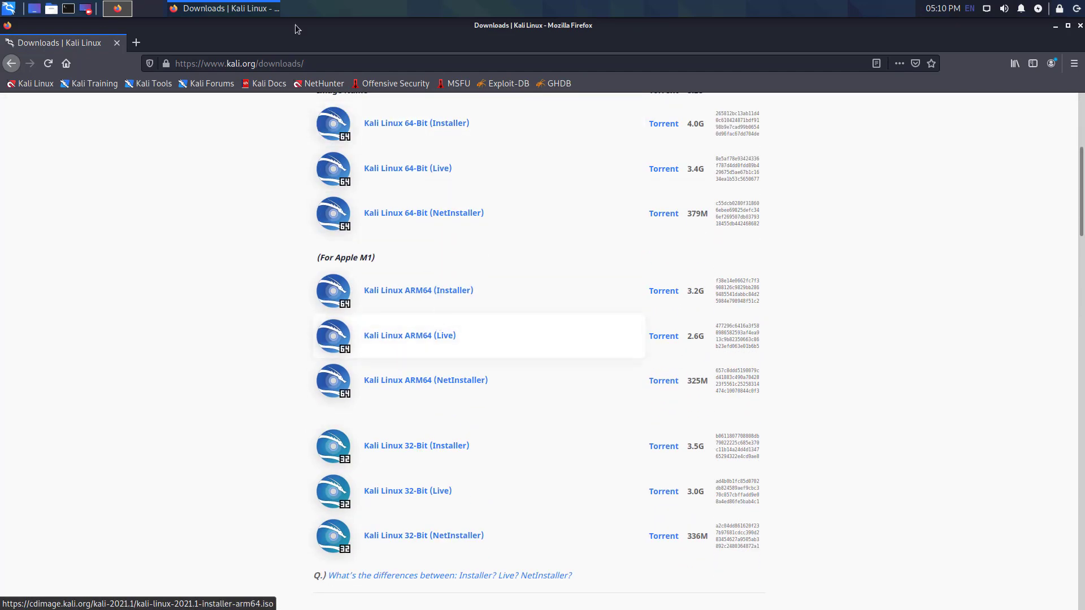
{"action": "left_click", "coordinate": [1080, 26]}
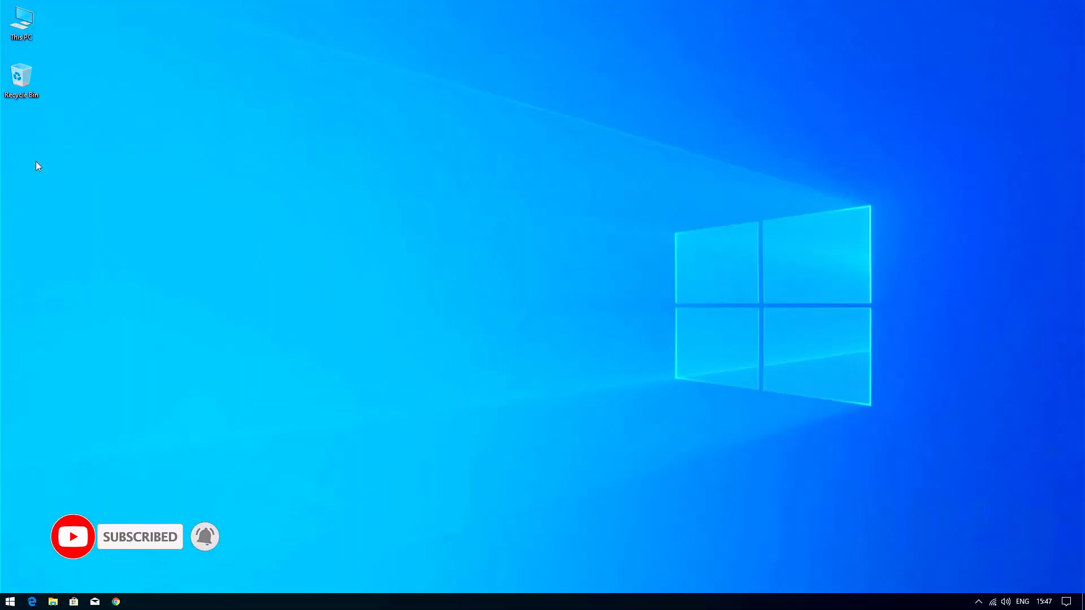
{"action": "double_click", "coordinate": [25, 31]}
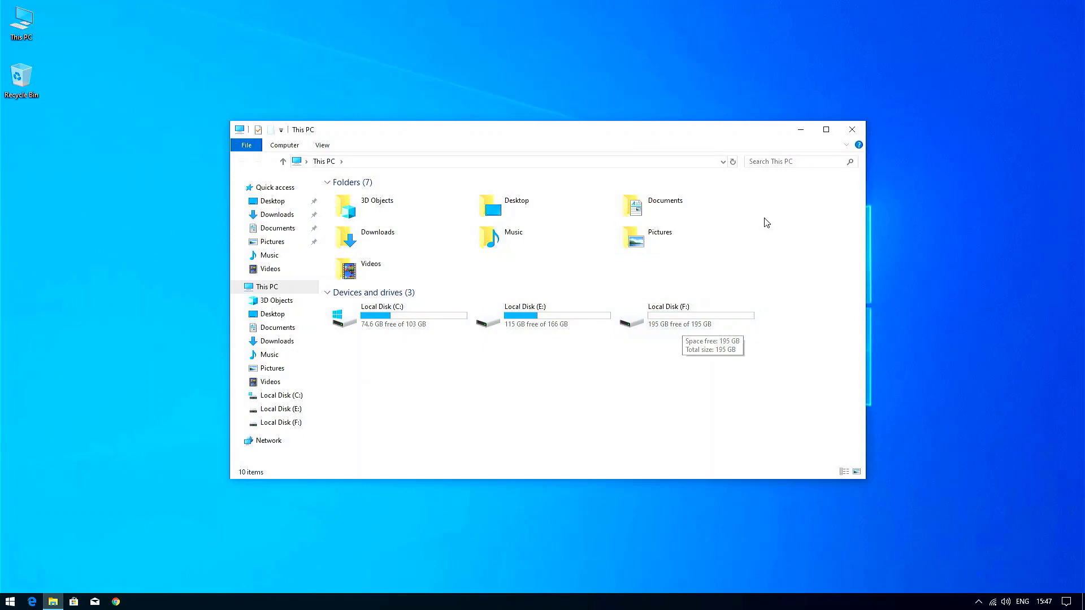
{"action": "left_click", "coordinate": [850, 134]}
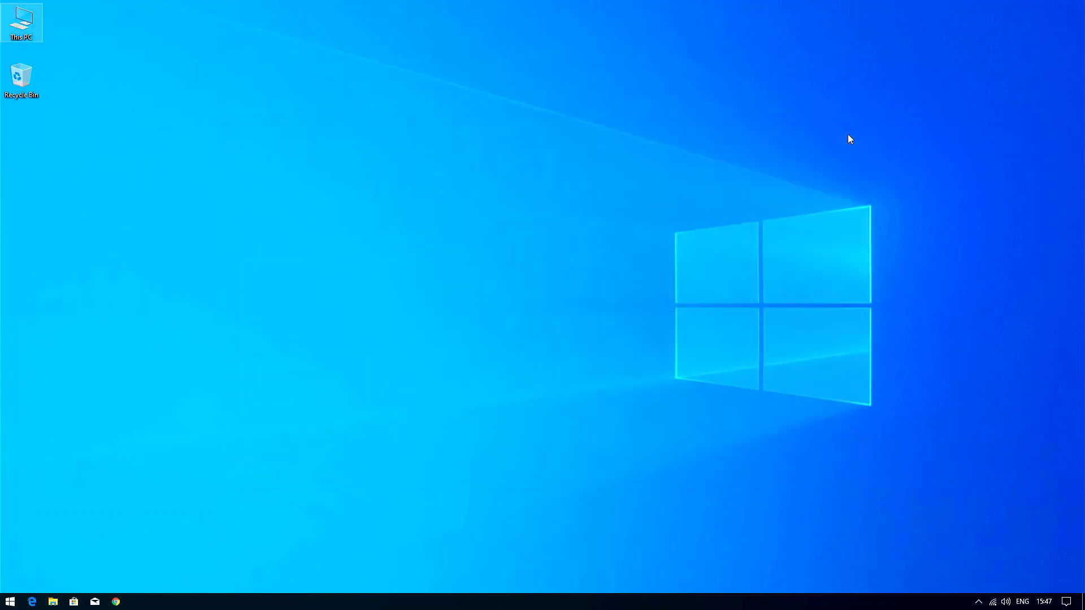
- Delete the (F:) volume in Disk Management, leaving 195.31 GB unallocated
{"action": "right_click", "coordinate": [12, 600]}
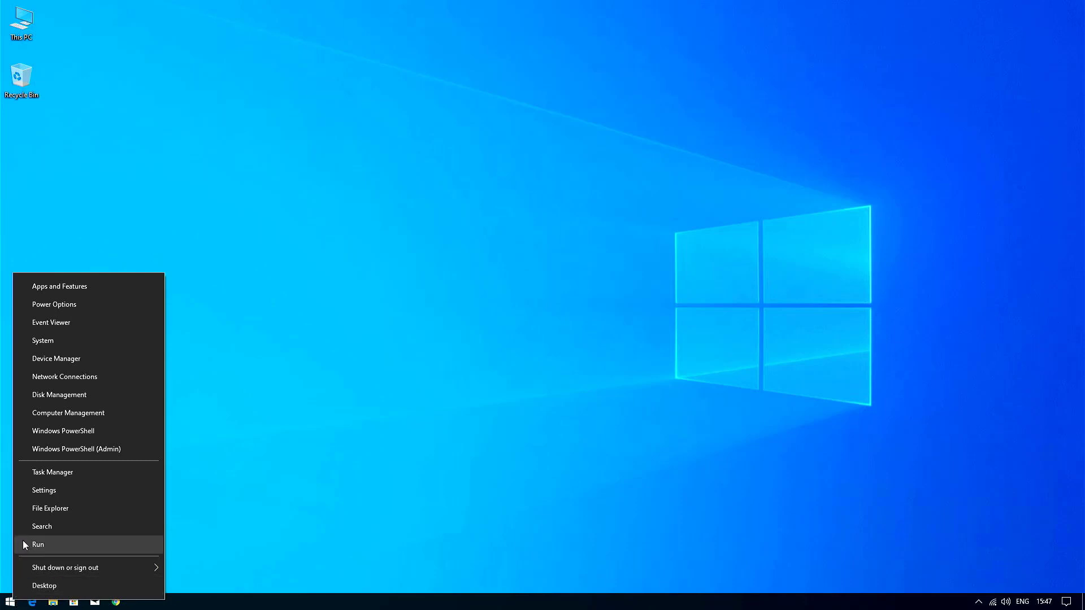
{"action": "left_click", "coordinate": [68, 396]}
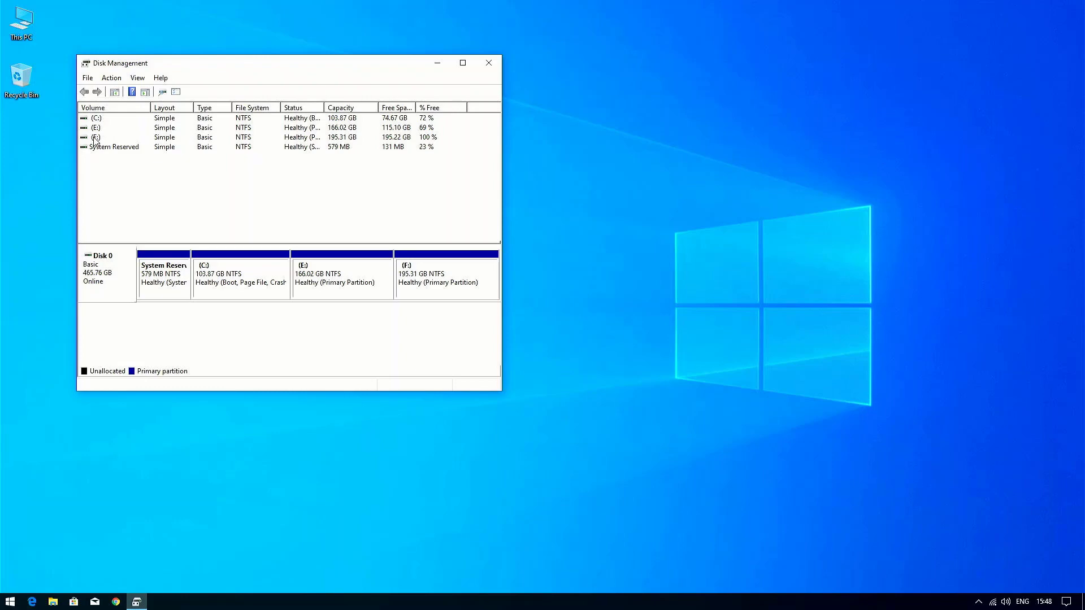
{"action": "left_click", "coordinate": [468, 291]}
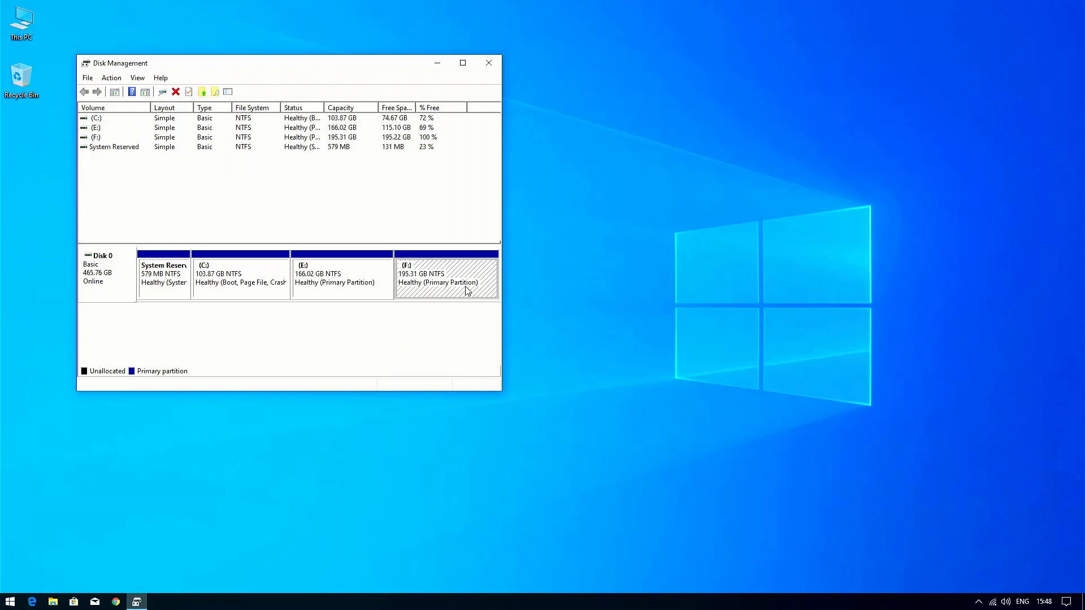
{"action": "right_click", "coordinate": [456, 278]}
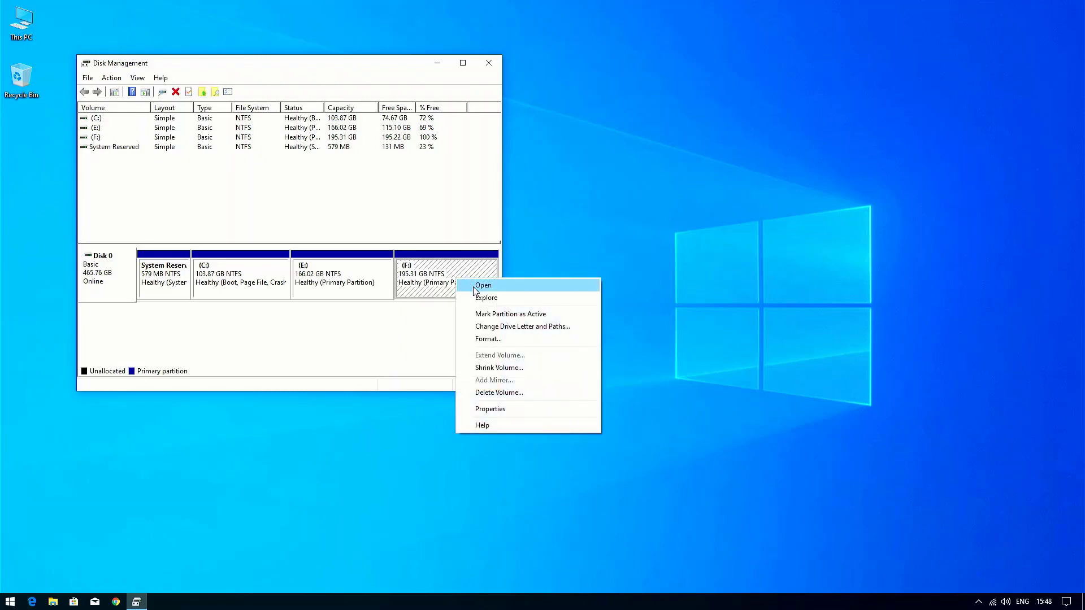
{"action": "left_click", "coordinate": [499, 393]}
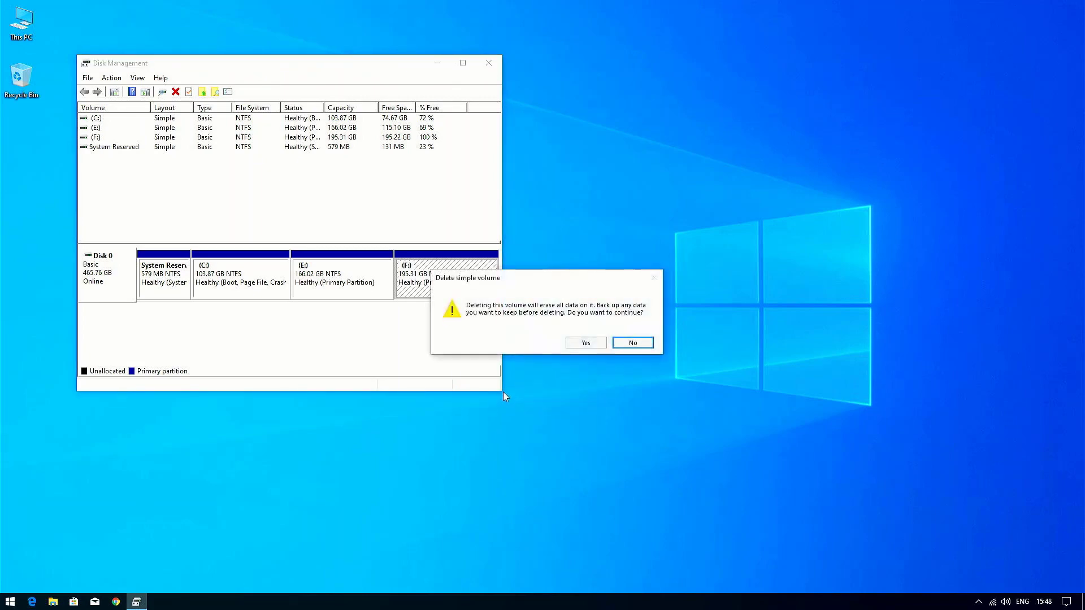
{"action": "left_click", "coordinate": [589, 344]}
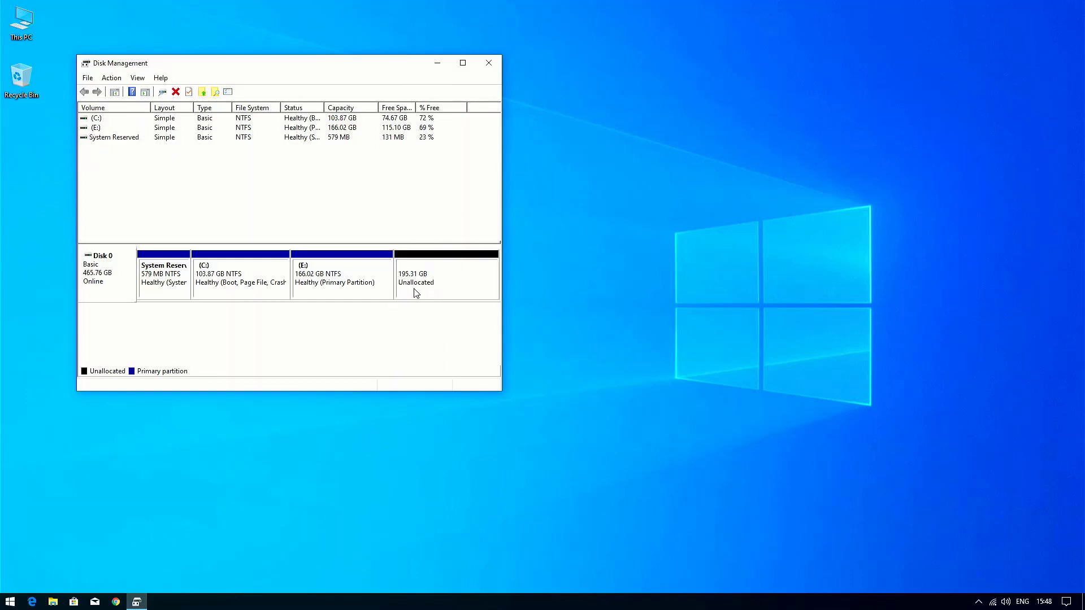
{"action": "left_click", "coordinate": [489, 64]}
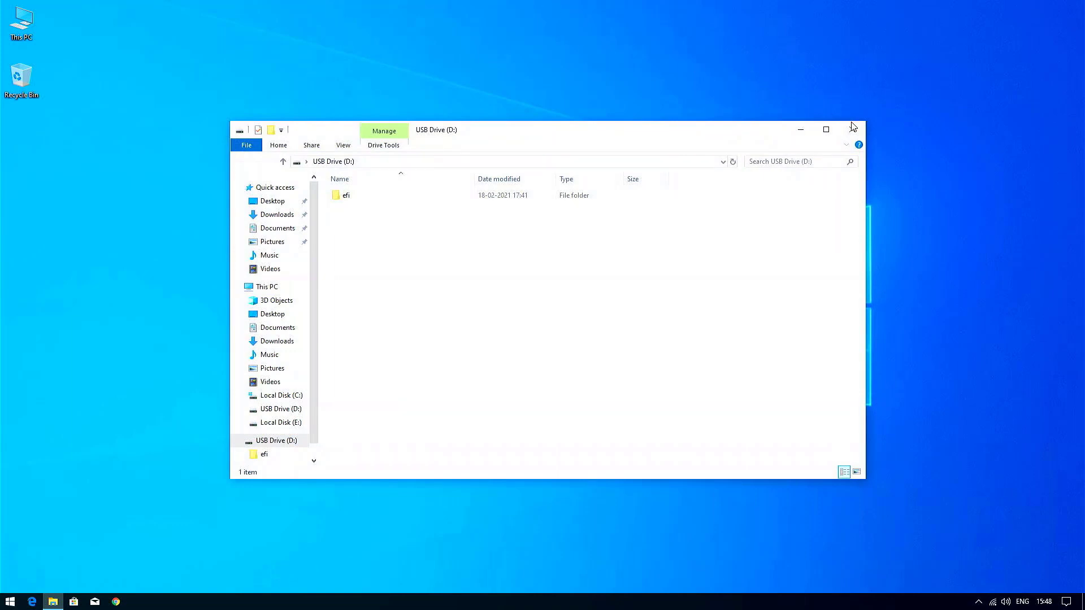
- Close the USB Drive (D:) window and restart Windows 10
{"action": "left_click", "coordinate": [853, 128]}
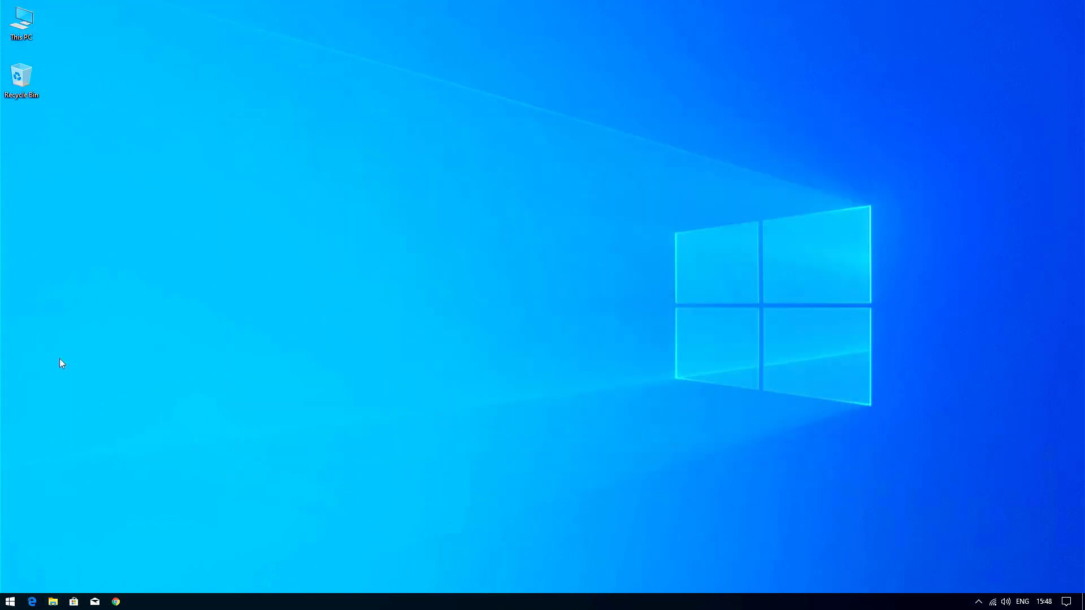
{"action": "left_click", "coordinate": [11, 600]}
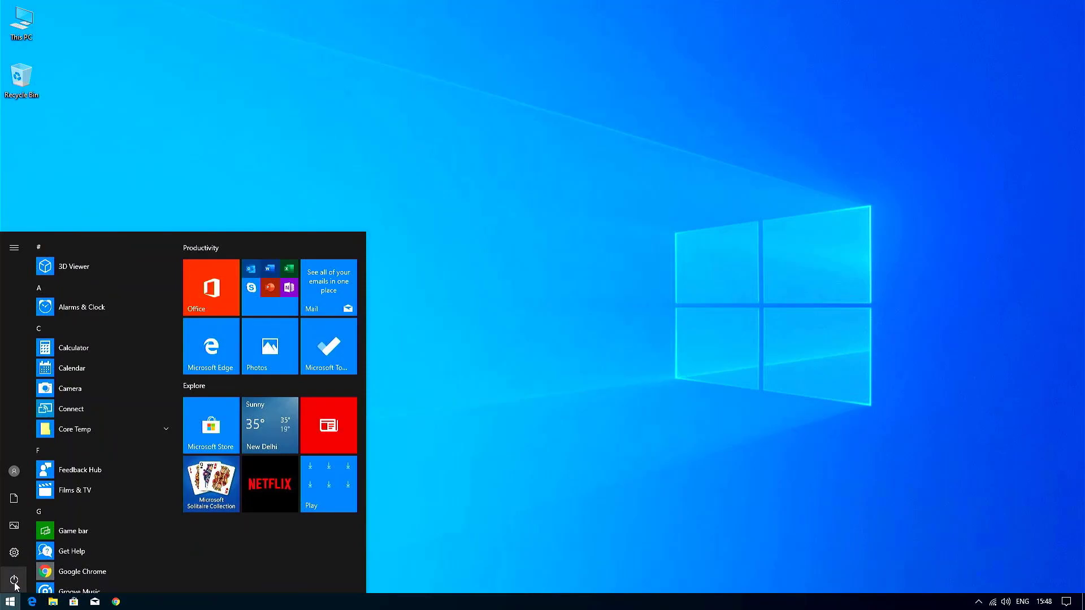
{"action": "left_click", "coordinate": [14, 580]}
{"action": "left_click", "coordinate": [31, 552]}
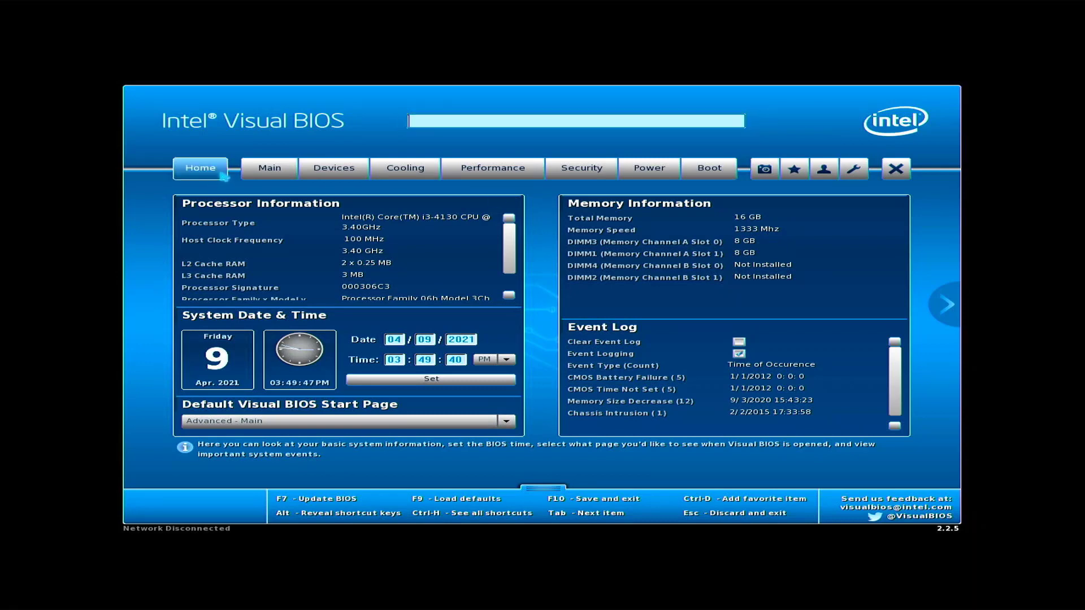
- Exit the BIOS saving changes, then boot once from the USB SanDisk drive via F10
{"action": "left_click", "coordinate": [702, 177]}
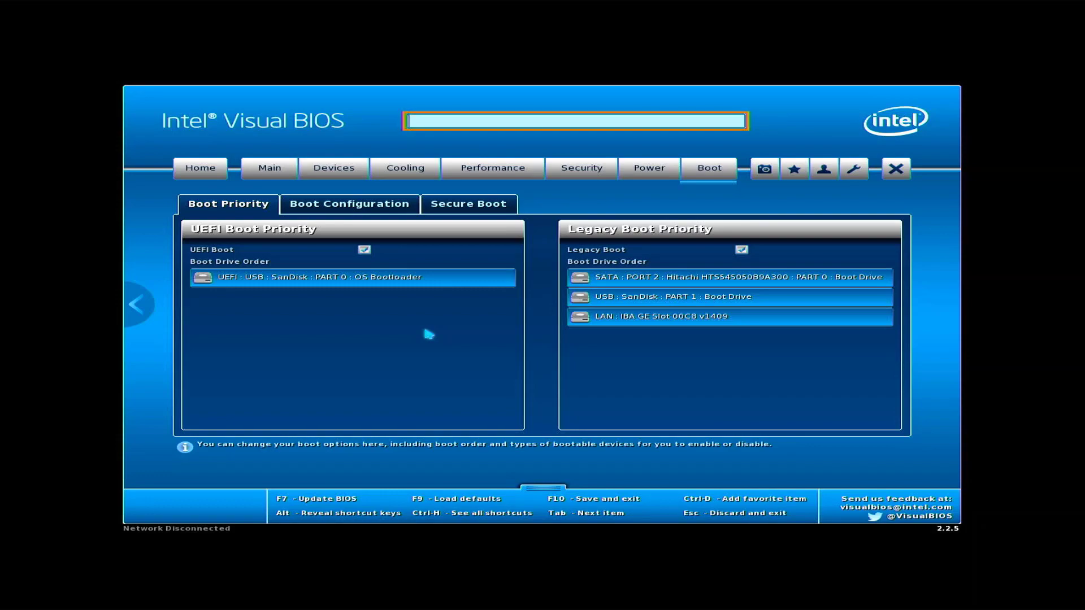
{"action": "left_click", "coordinate": [902, 179]}
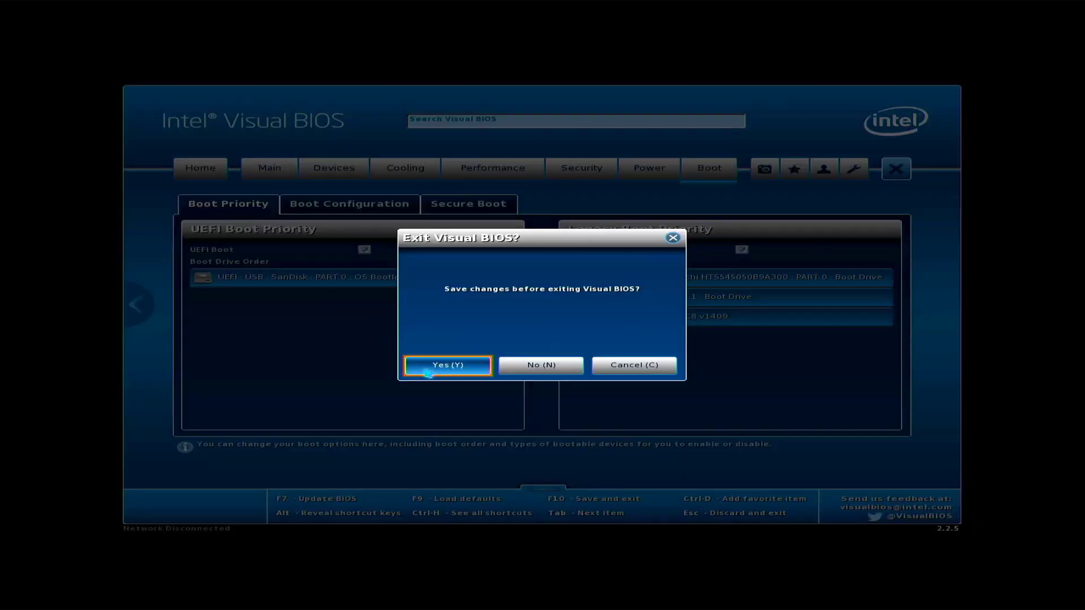
{"action": "left_click", "coordinate": [432, 370]}
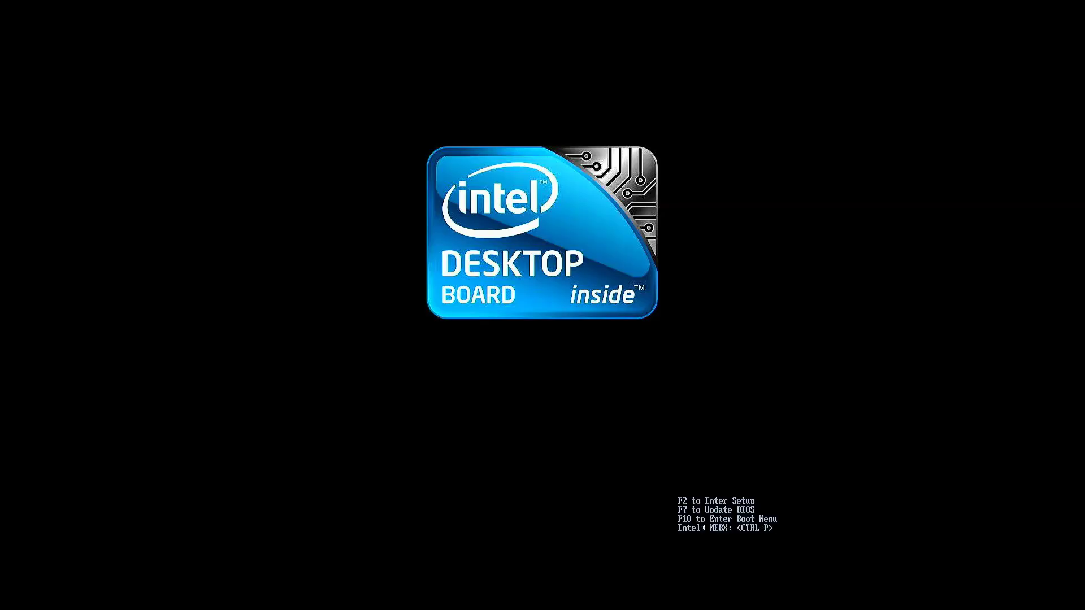
{"action": "key", "text": "F10"}
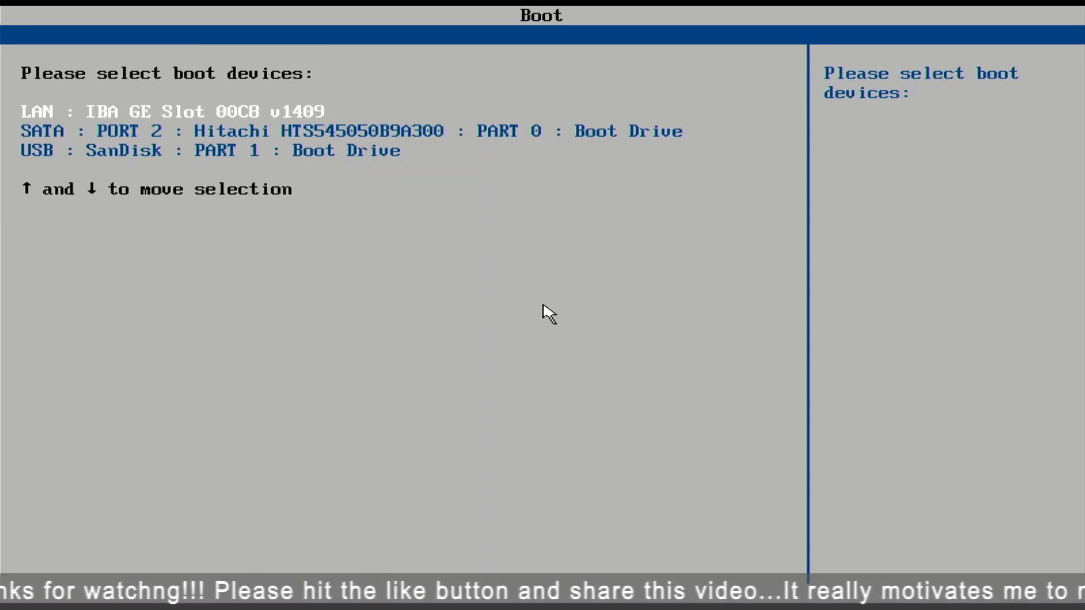
{"action": "key", "text": "Down"}
{"action": "key", "text": "Down"}
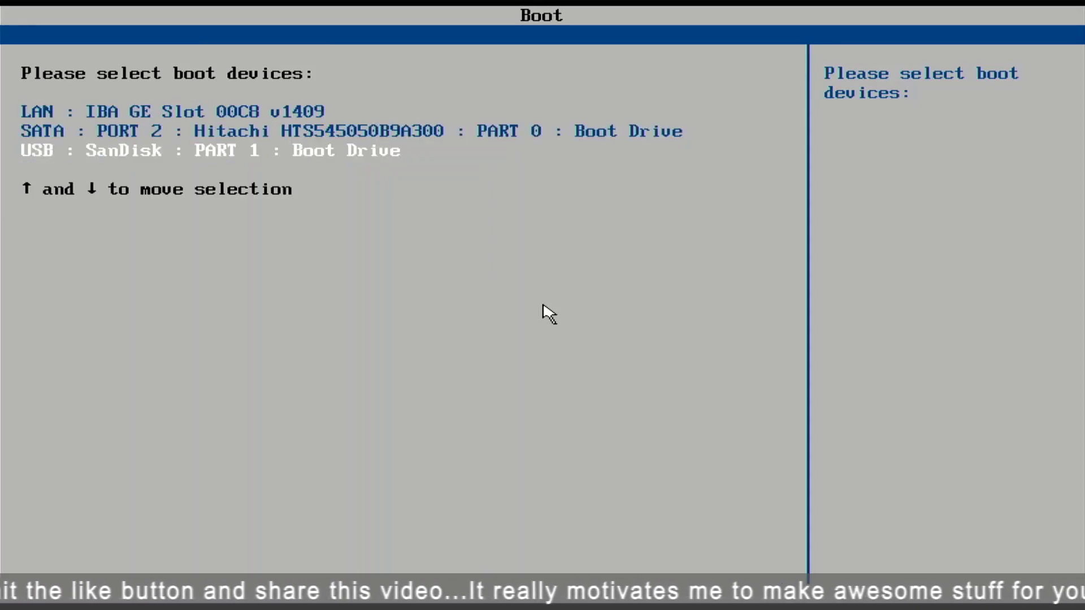
{"action": "key", "text": "Return"}
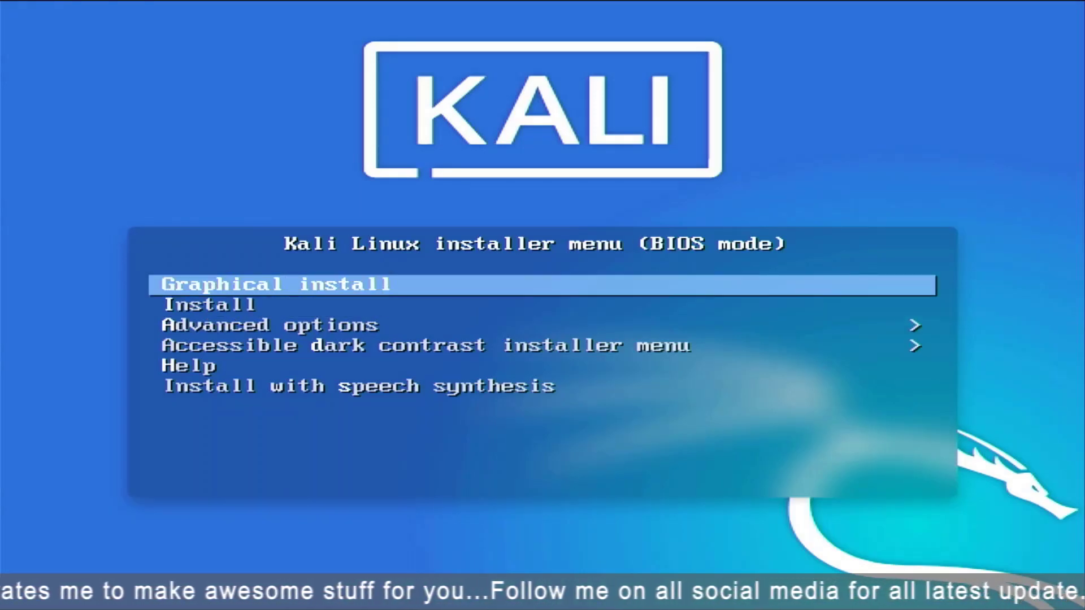
- Launch 'Graphical install' from the Kali installer boot menu
{"action": "key", "text": "Down"}
{"action": "key", "text": "Up"}
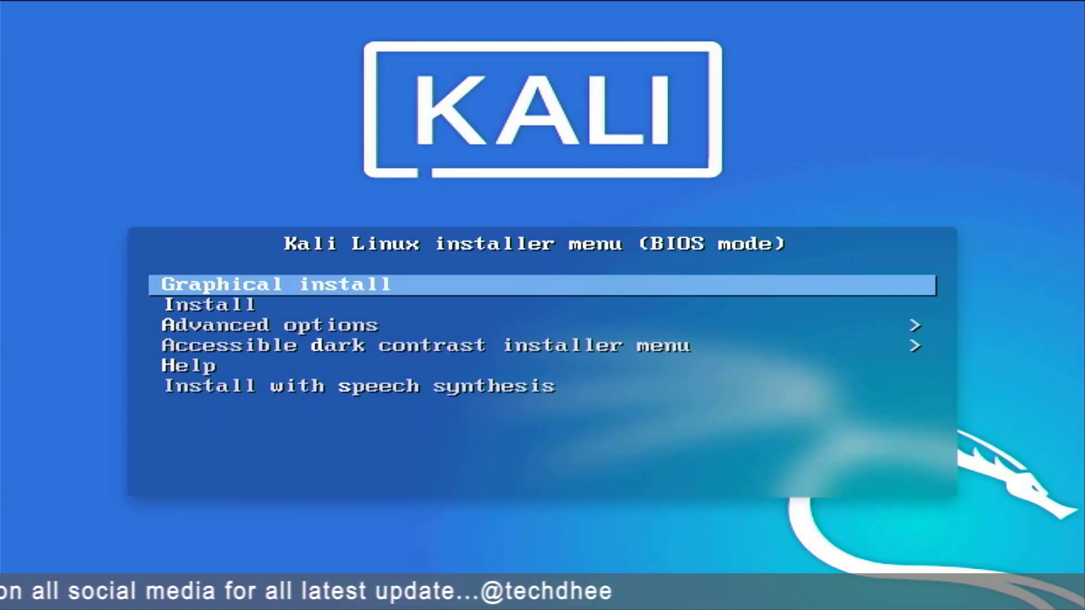
{"action": "key", "text": "Down"}
{"action": "key", "text": "Up"}
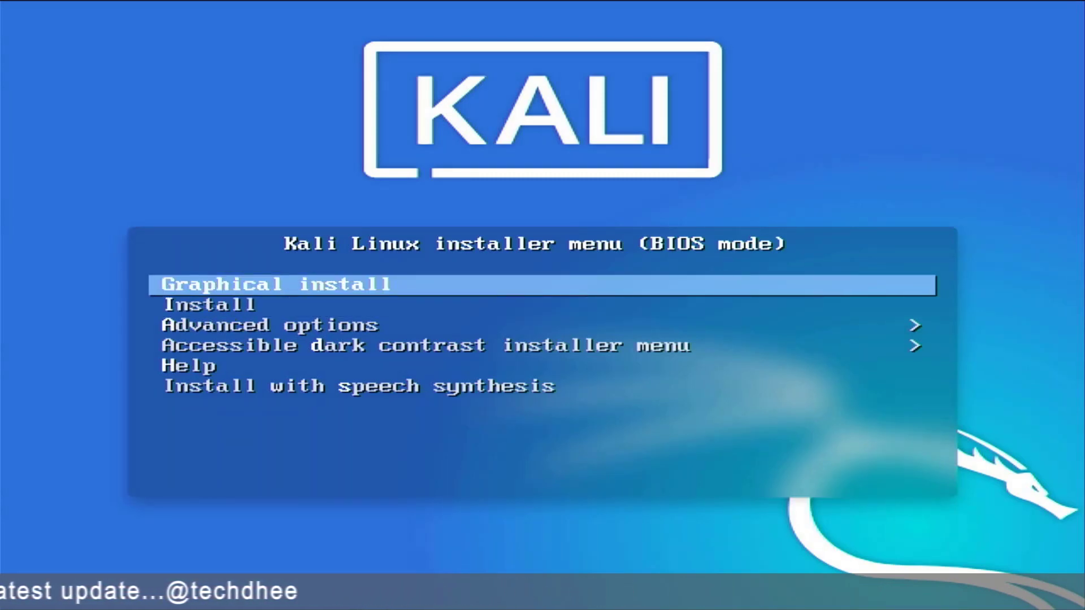
{"action": "key", "text": "Return"}
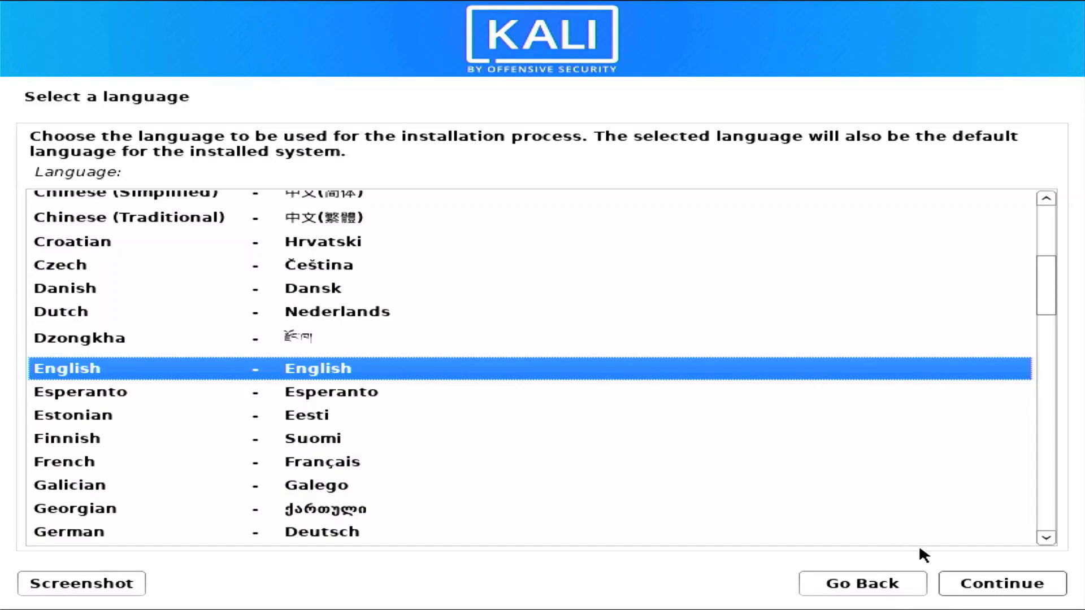
- Choose English language, India as location, and the American English keymap
{"action": "left_click", "coordinate": [950, 580]}
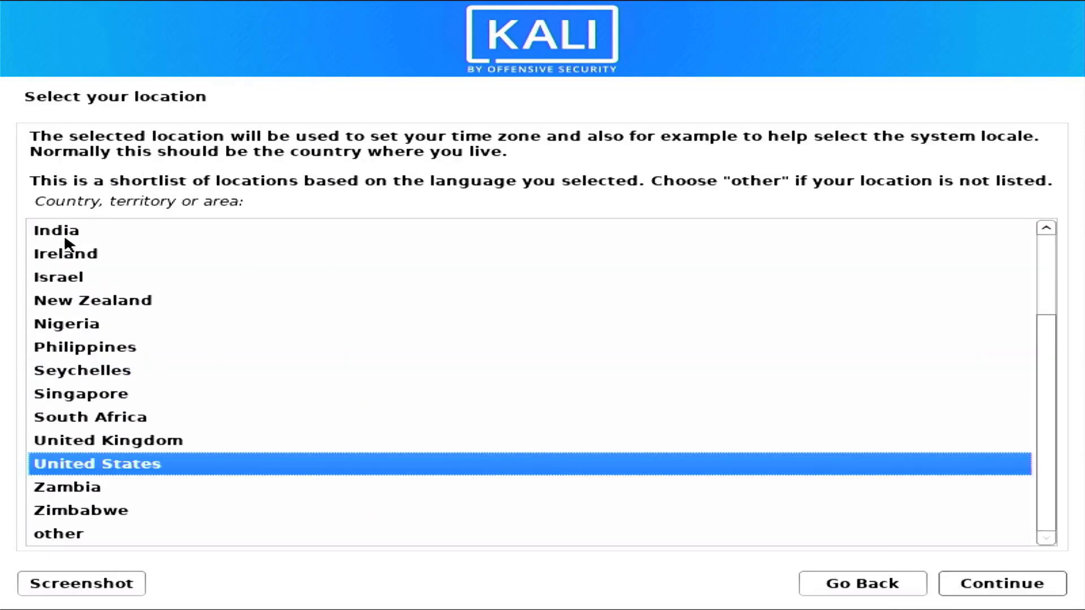
{"action": "left_click", "coordinate": [48, 232]}
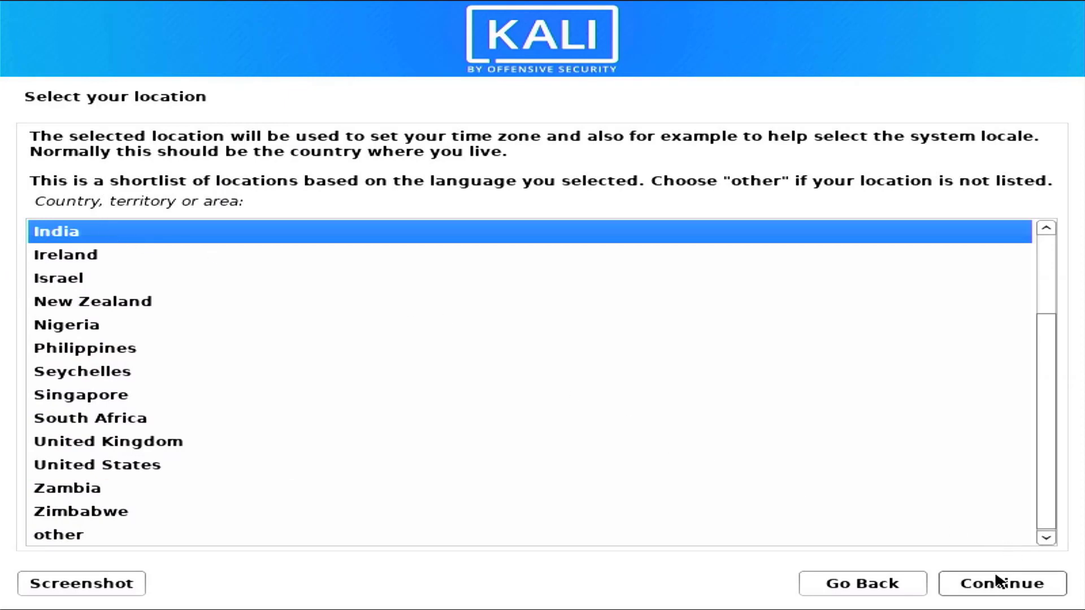
{"action": "left_click", "coordinate": [993, 589]}
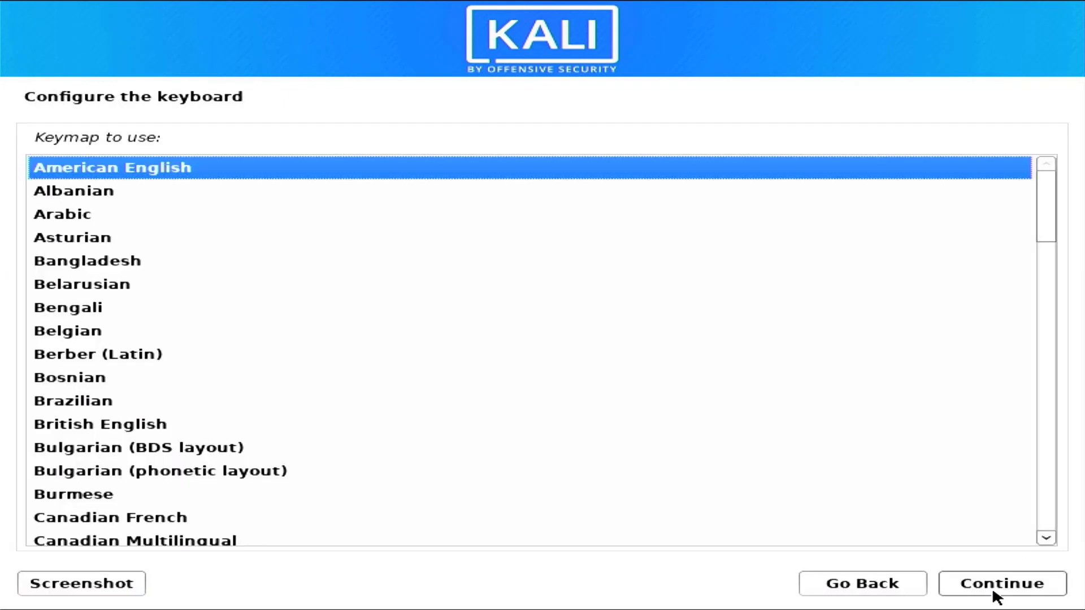
{"action": "left_click", "coordinate": [993, 590]}
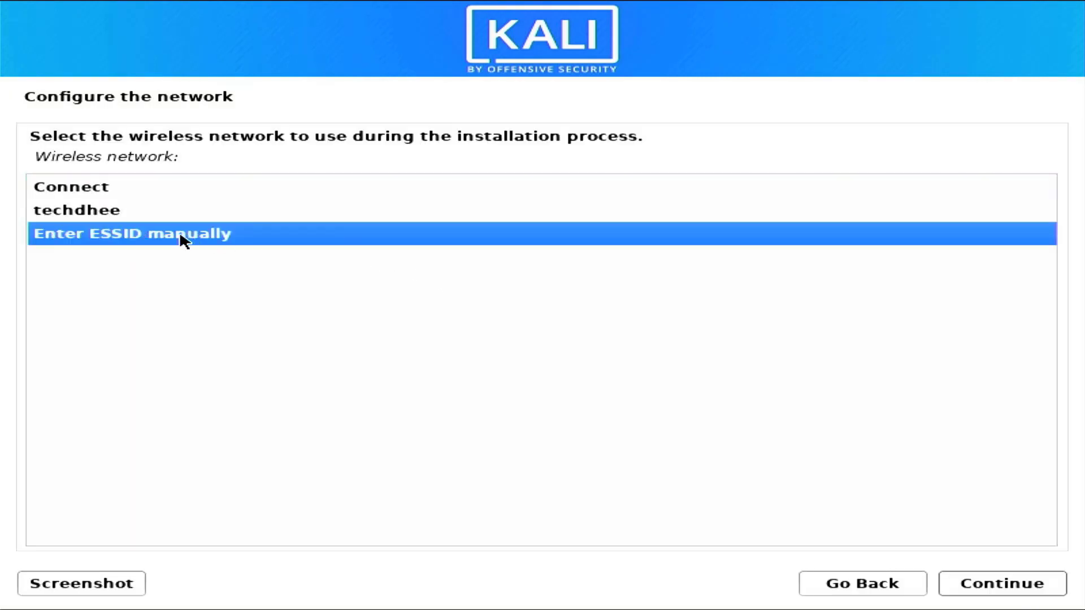
- Connect to the home Wi-Fi network using WPA/WPA2 PSK and its passphrase
{"action": "left_click", "coordinate": [84, 209]}
{"action": "left_click", "coordinate": [1017, 584]}
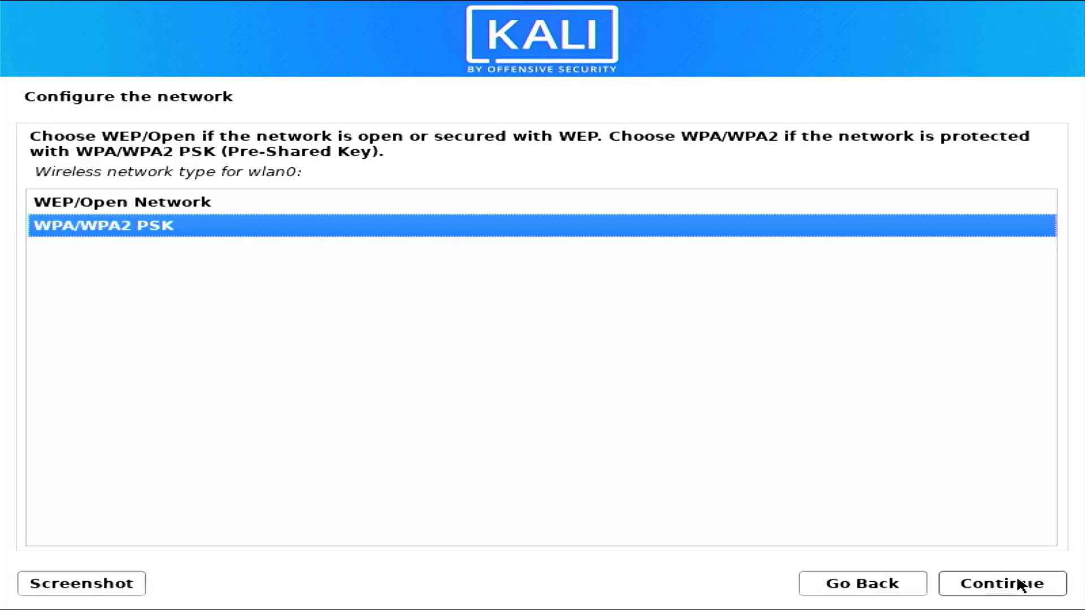
{"action": "left_click", "coordinate": [1026, 584]}
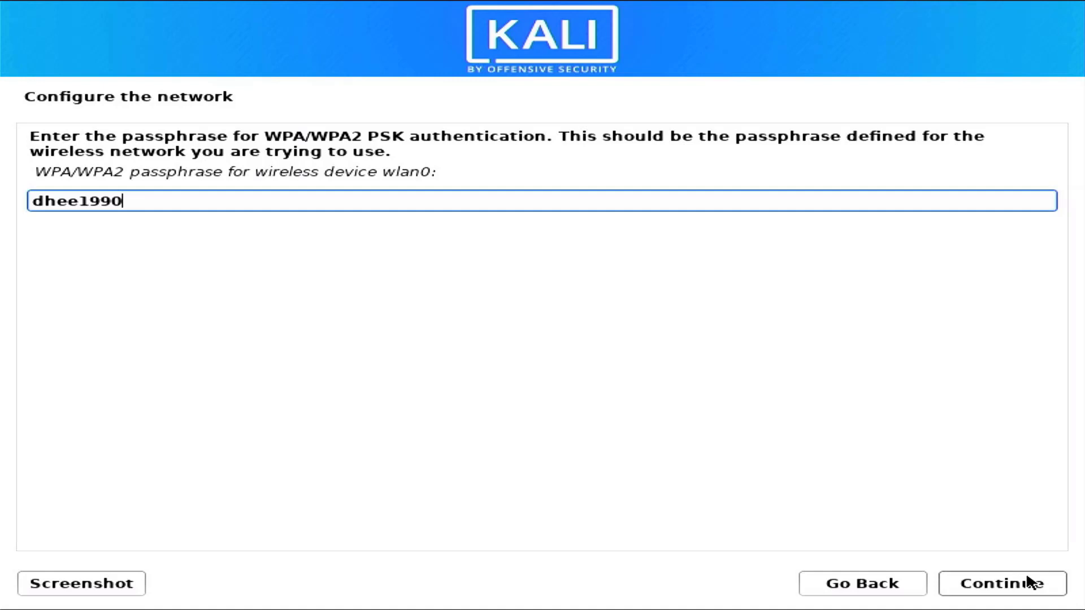
{"action": "left_click", "coordinate": [1027, 583]}
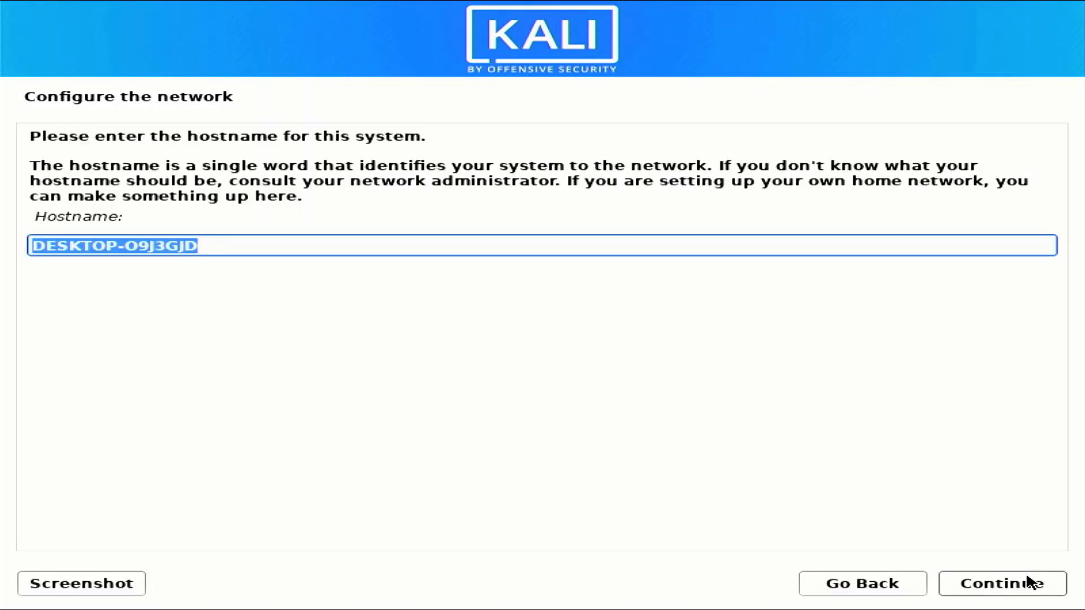
- Set the hostname to kali and enter the new user's full name
{"action": "type", "text": "kali"}
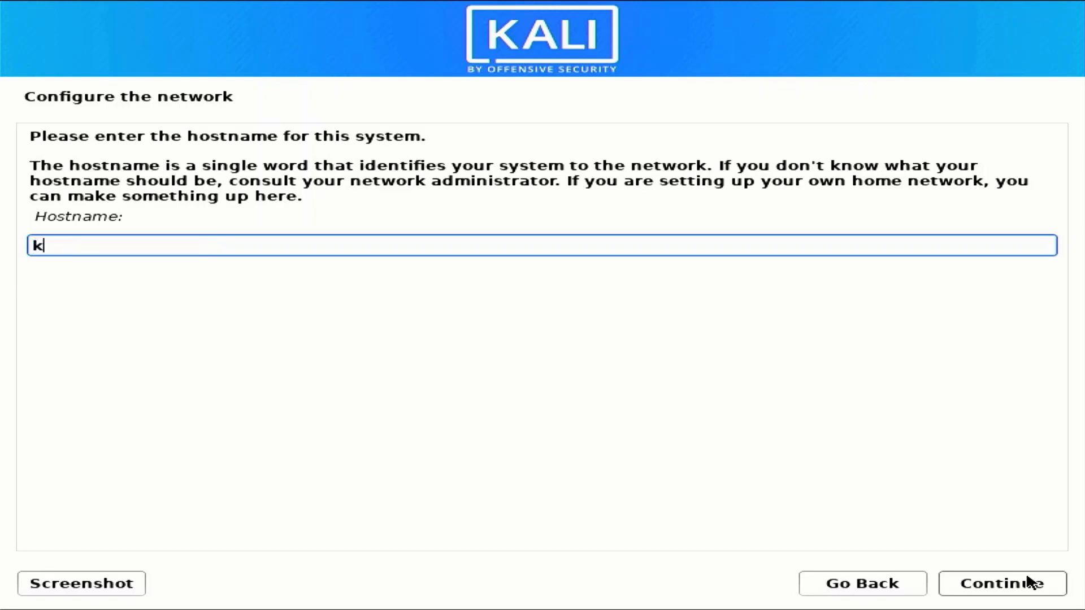
{"action": "left_click", "coordinate": [1027, 579]}
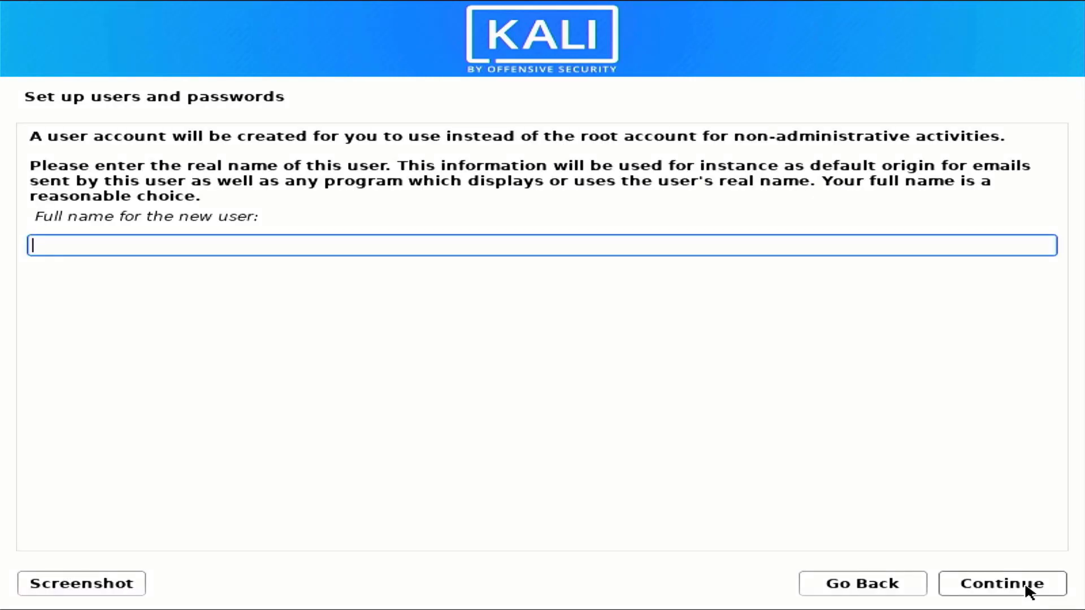
{"action": "type", "text": "TECH DHEE"}
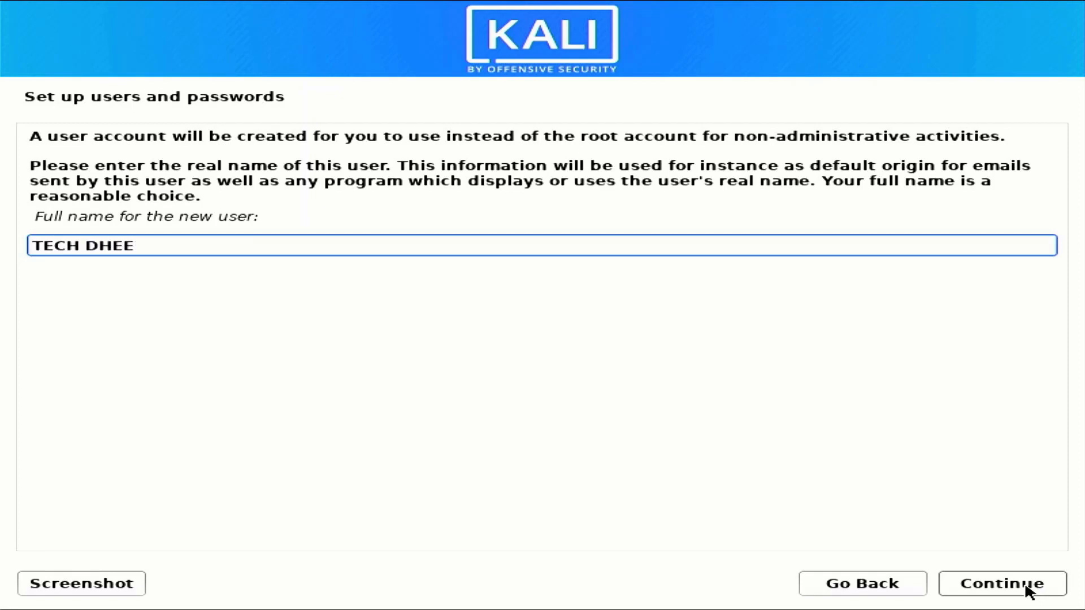
{"action": "left_click", "coordinate": [1029, 589]}
- Extend the suggested username and enter the account password in both fields
{"action": "key", "text": "End"}
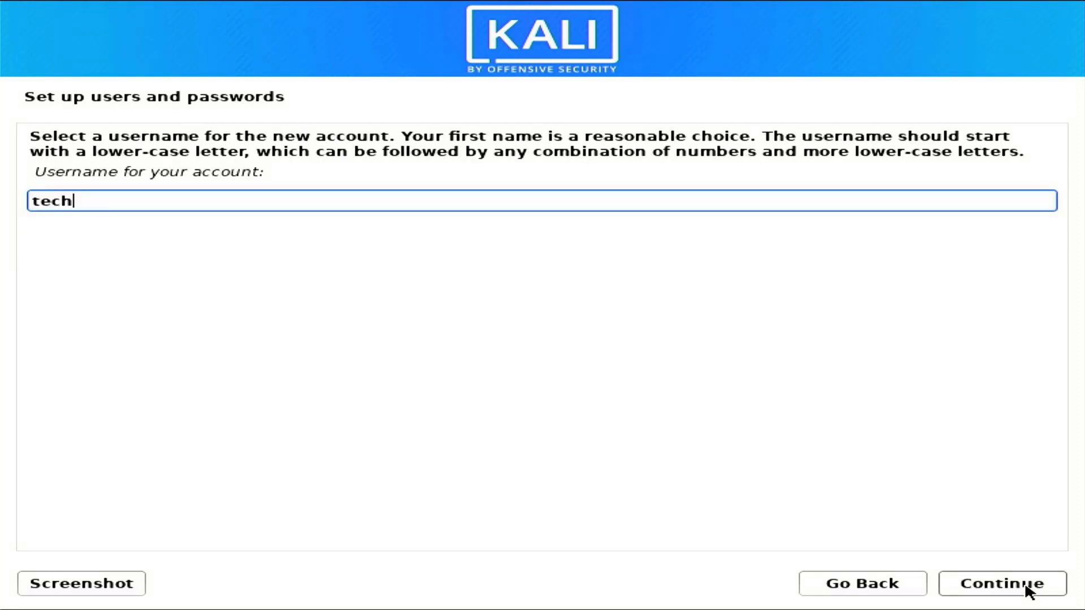
{"action": "left_click", "coordinate": [1030, 589]}
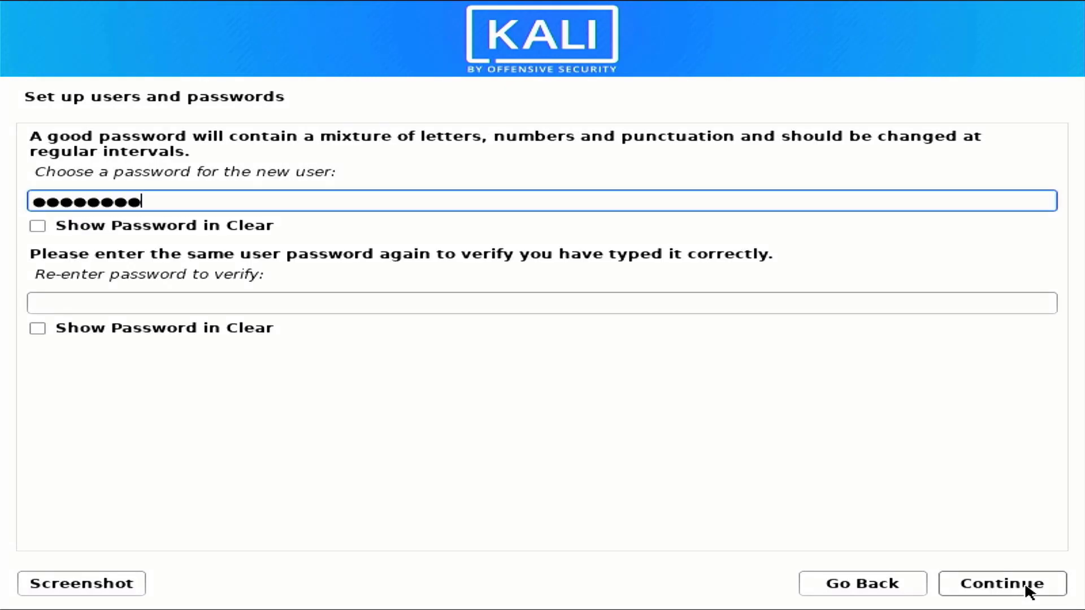
{"action": "key", "text": "Tab"}
{"action": "key", "text": "Tab"}
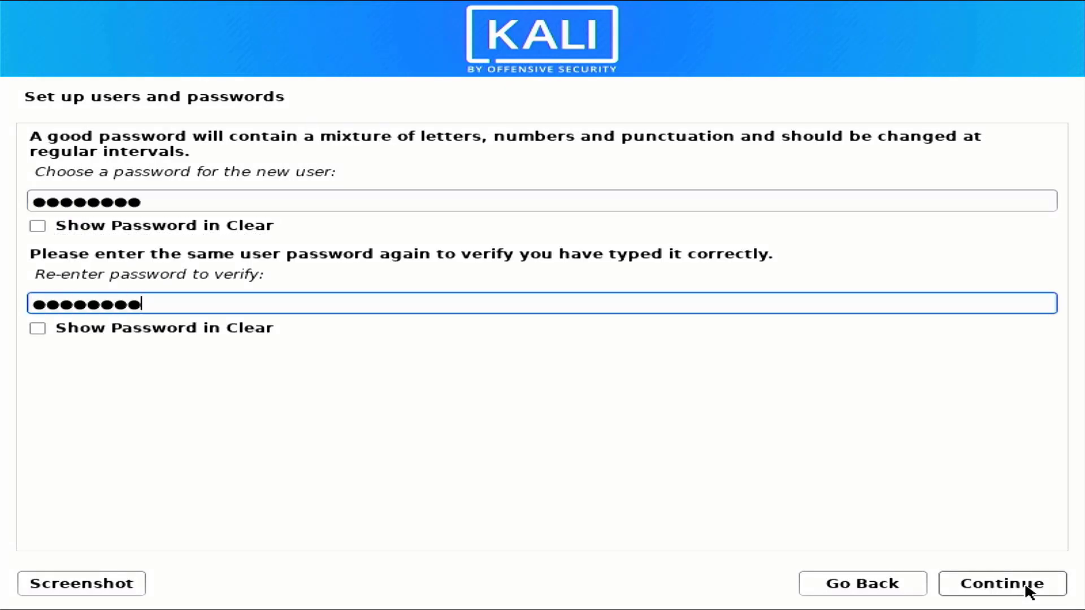
{"action": "left_click", "coordinate": [1027, 591]}
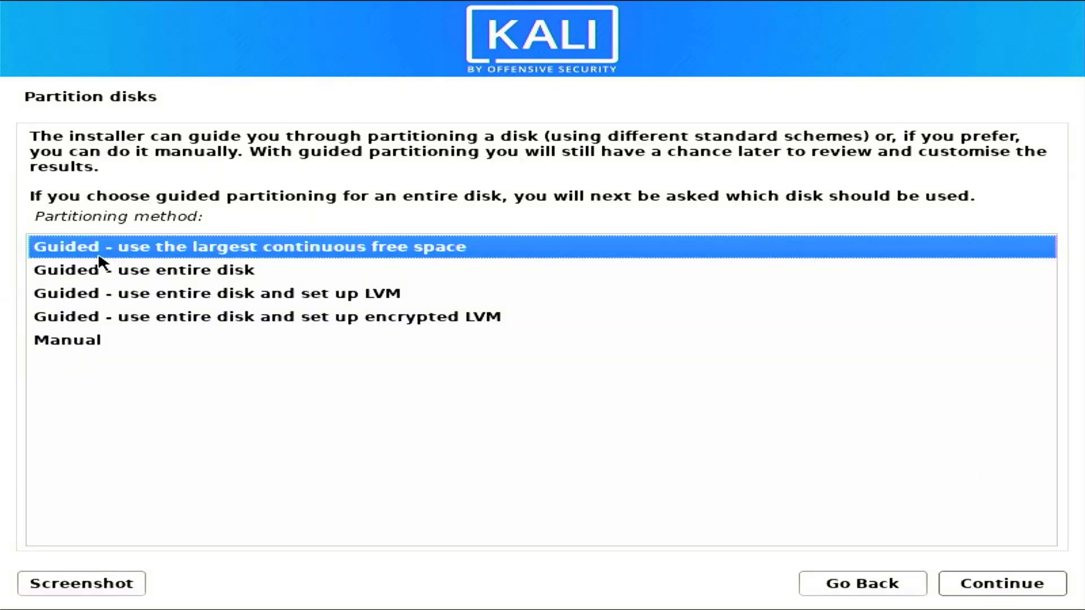
- Partition the largest continuous free space with all files in one partition, then finish
{"action": "left_click", "coordinate": [101, 277]}
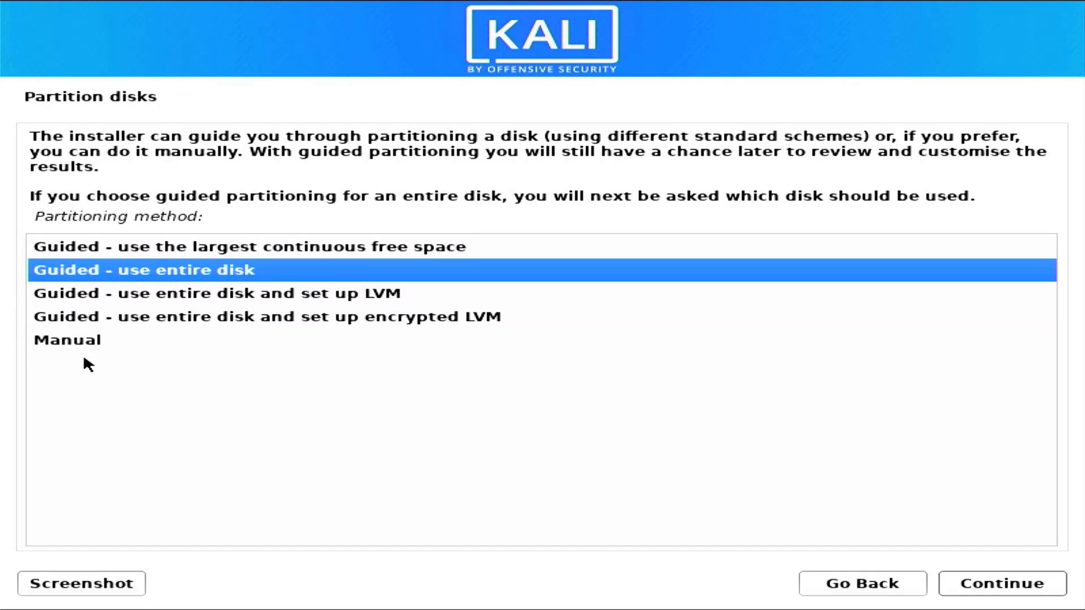
{"action": "left_click", "coordinate": [83, 248]}
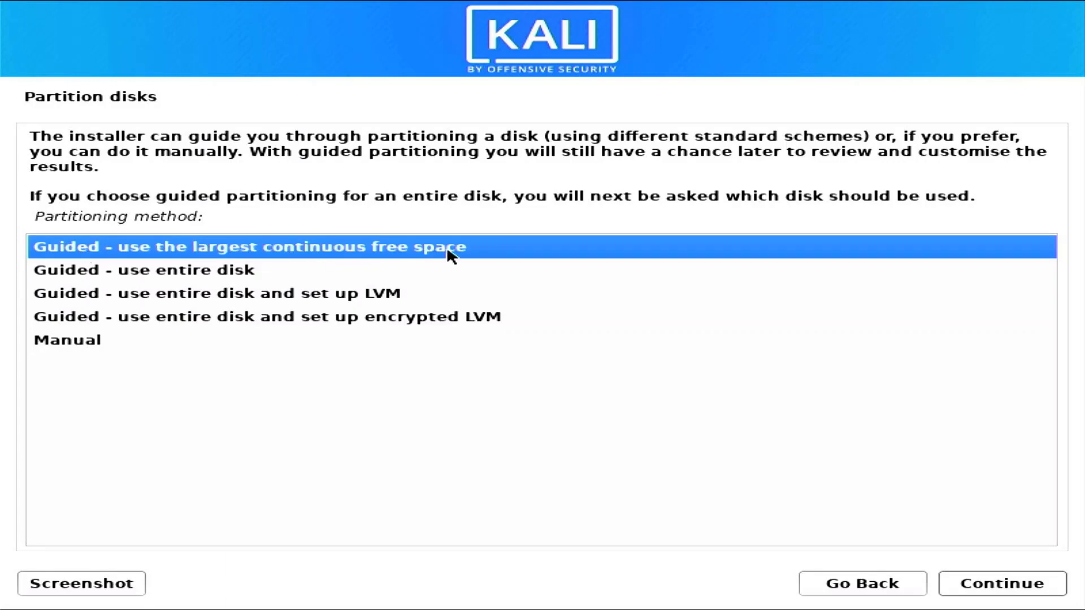
{"action": "left_click", "coordinate": [1032, 587]}
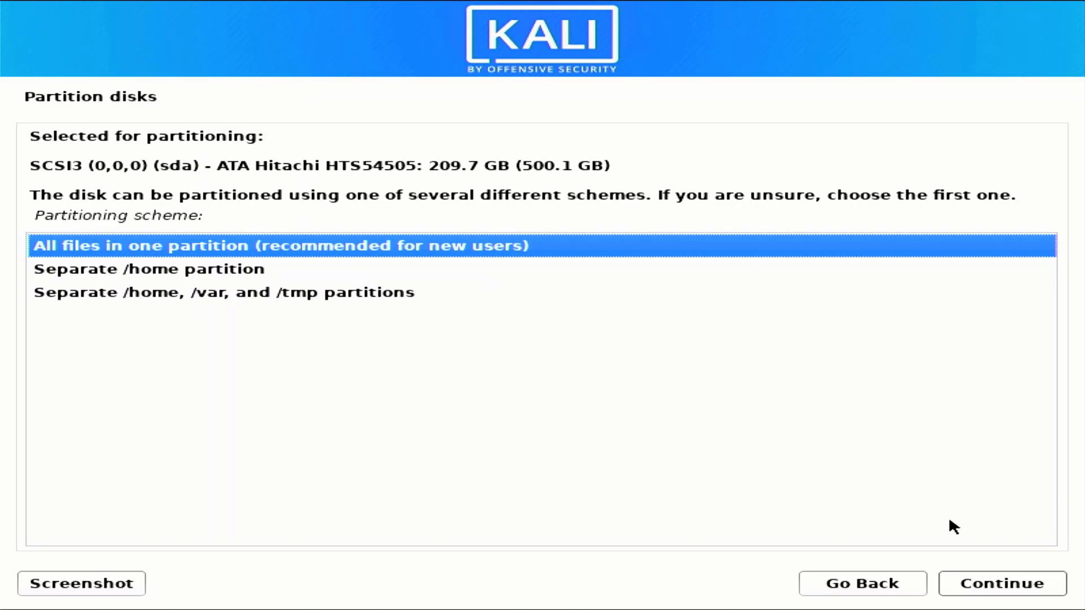
{"action": "left_click", "coordinate": [1001, 584]}
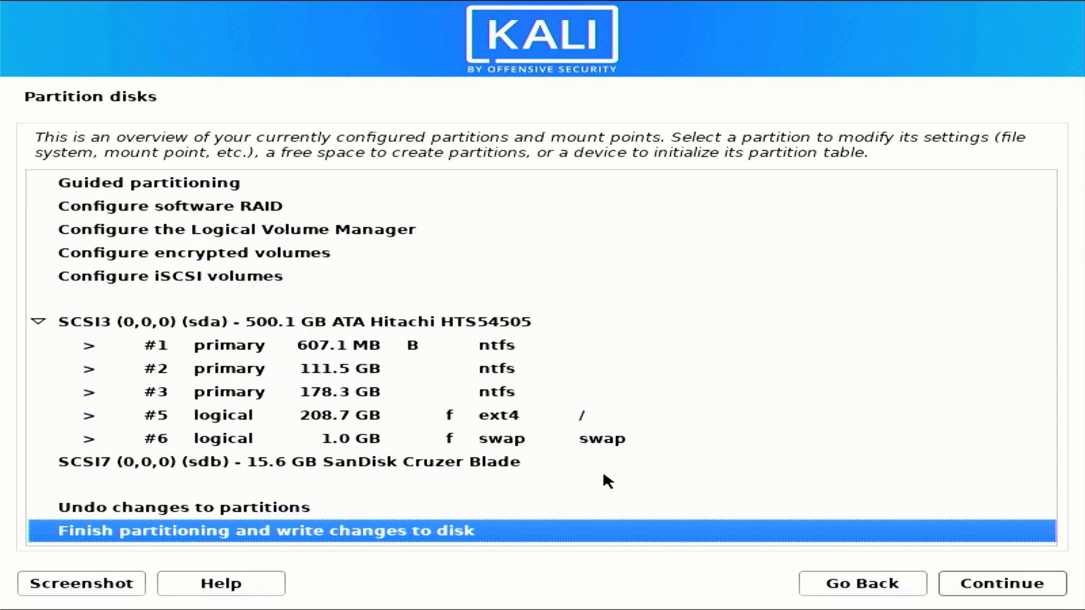
{"action": "left_click", "coordinate": [1009, 584]}
- Write the partition changes to disk and keep the default Xfce, top10 and default tools selection
{"action": "left_click", "coordinate": [37, 332]}
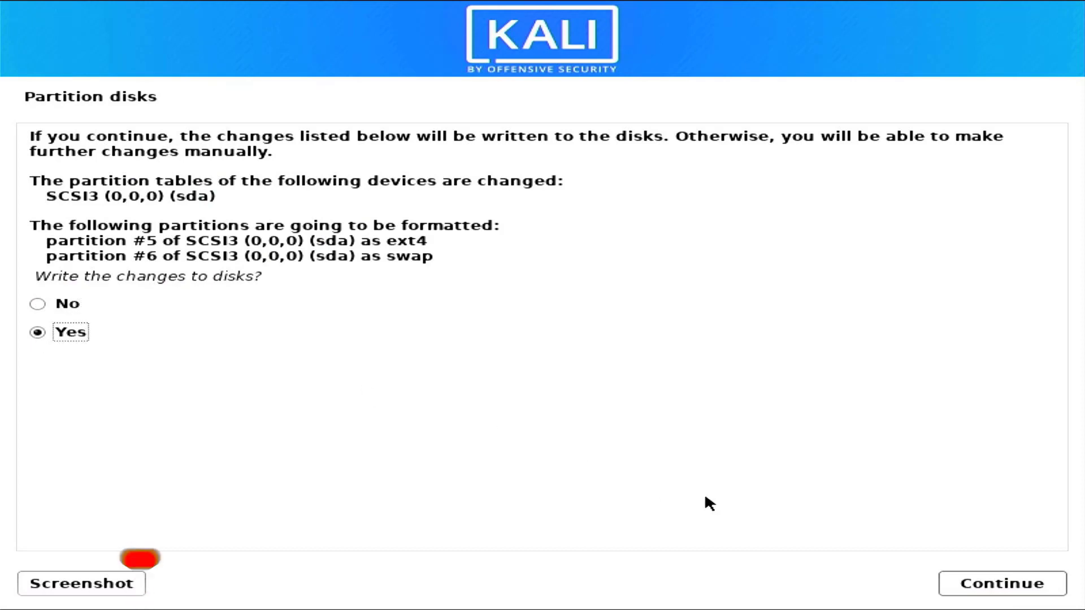
{"action": "left_click", "coordinate": [1001, 584]}
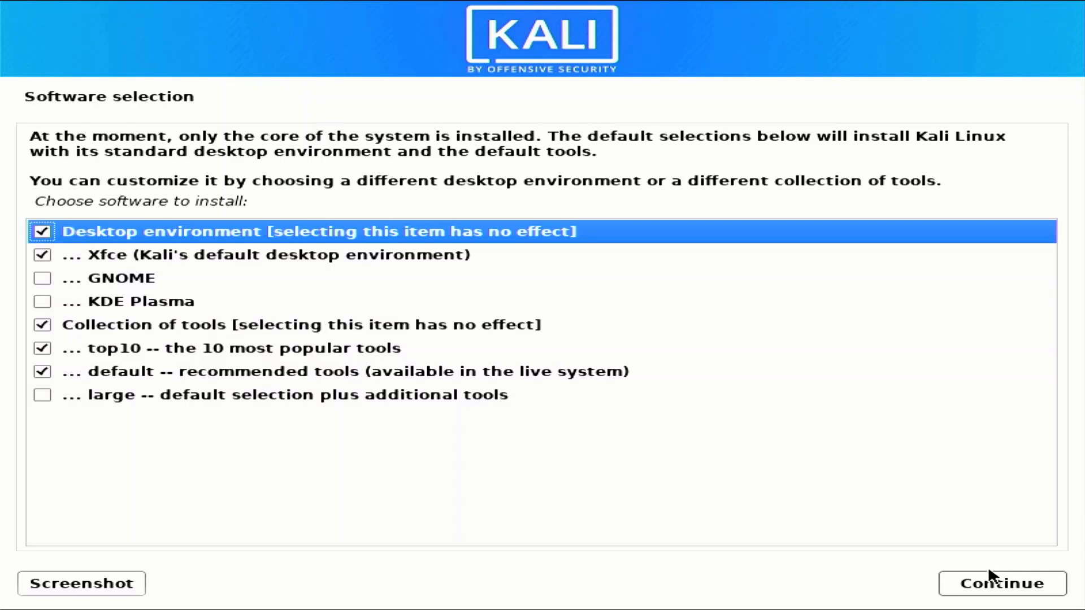
{"action": "left_click", "coordinate": [1008, 596]}
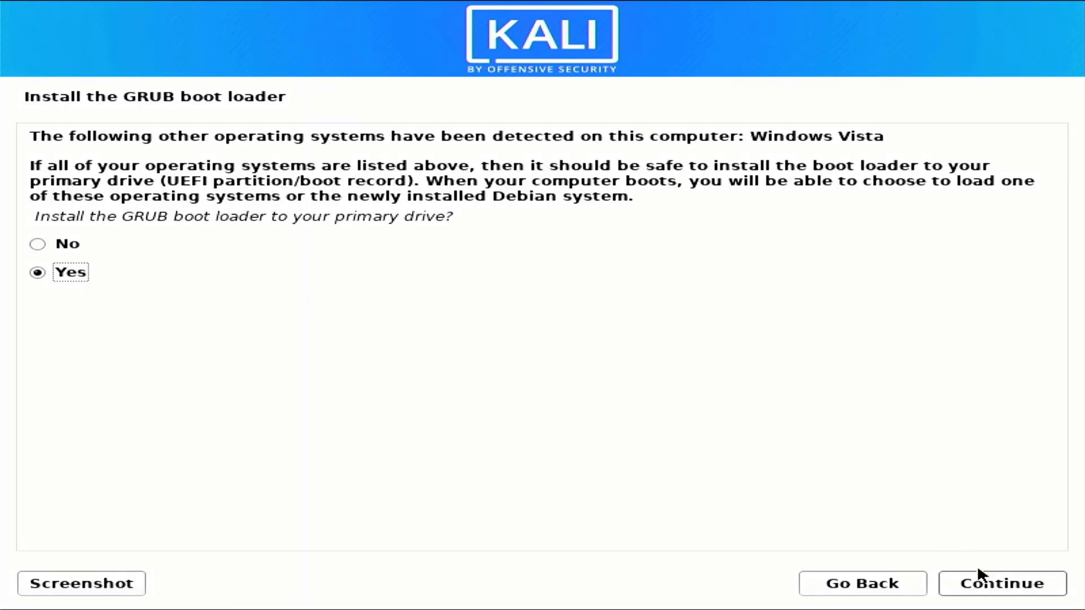
- Install GRUB on /dev/sda, then finish the installation and reboot
{"action": "left_click", "coordinate": [987, 576]}
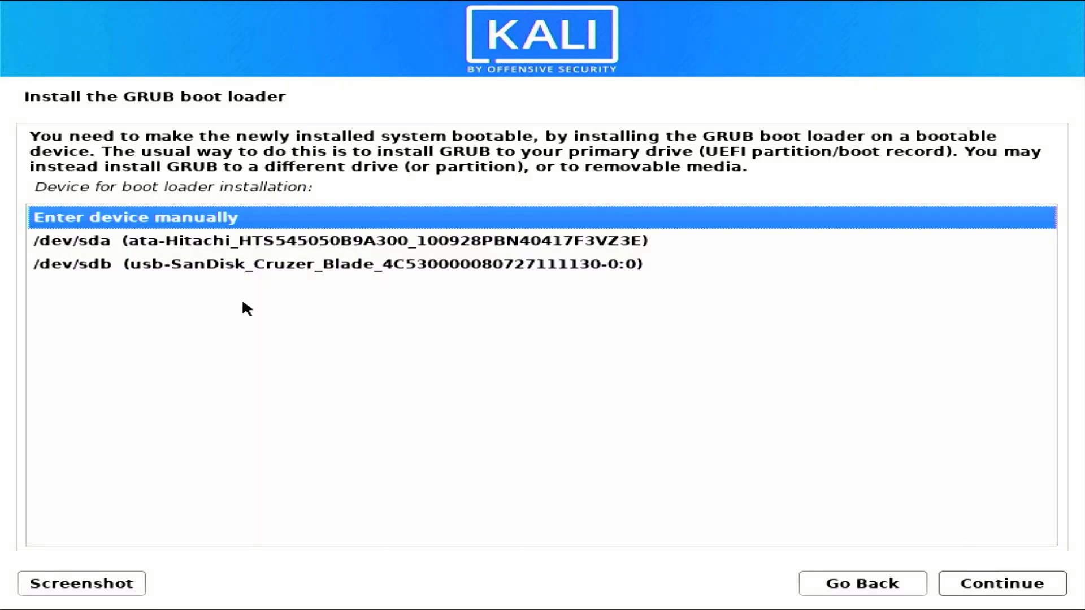
{"action": "left_click", "coordinate": [97, 248]}
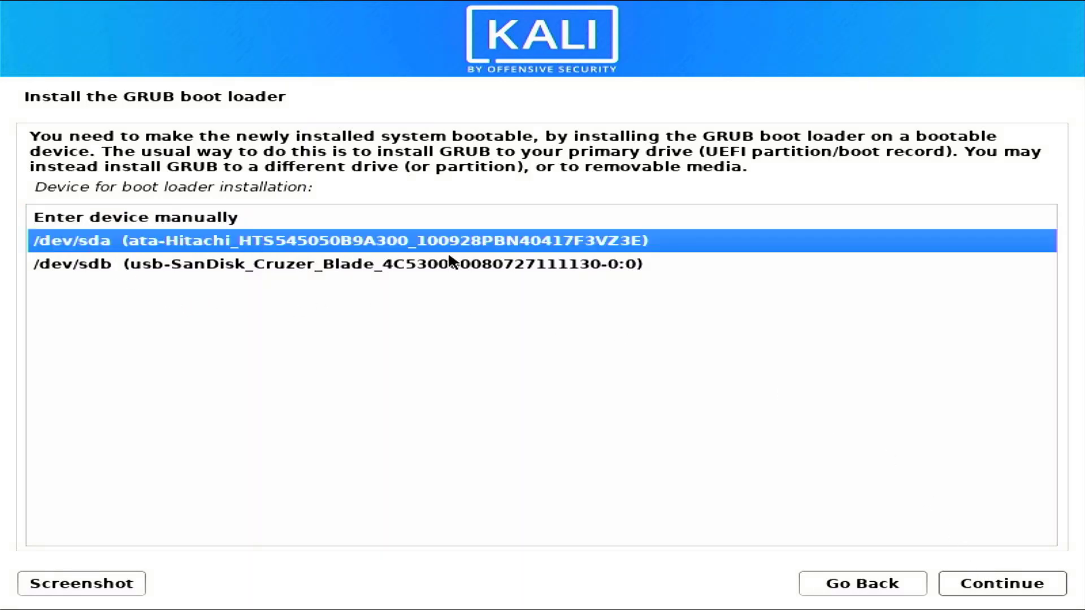
{"action": "left_click", "coordinate": [1011, 590]}
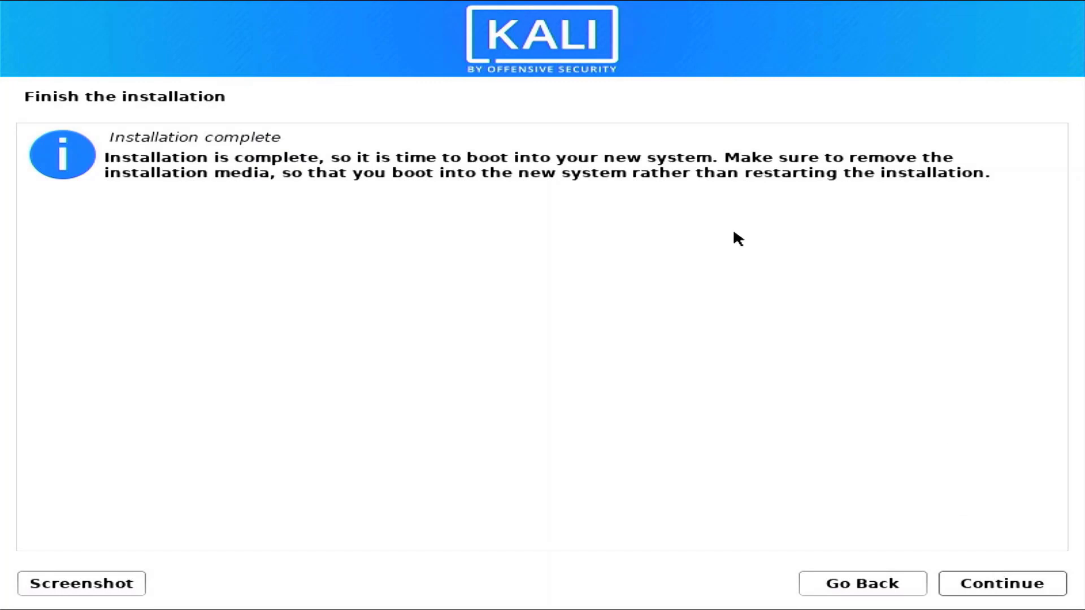
{"action": "left_click", "coordinate": [1015, 584]}
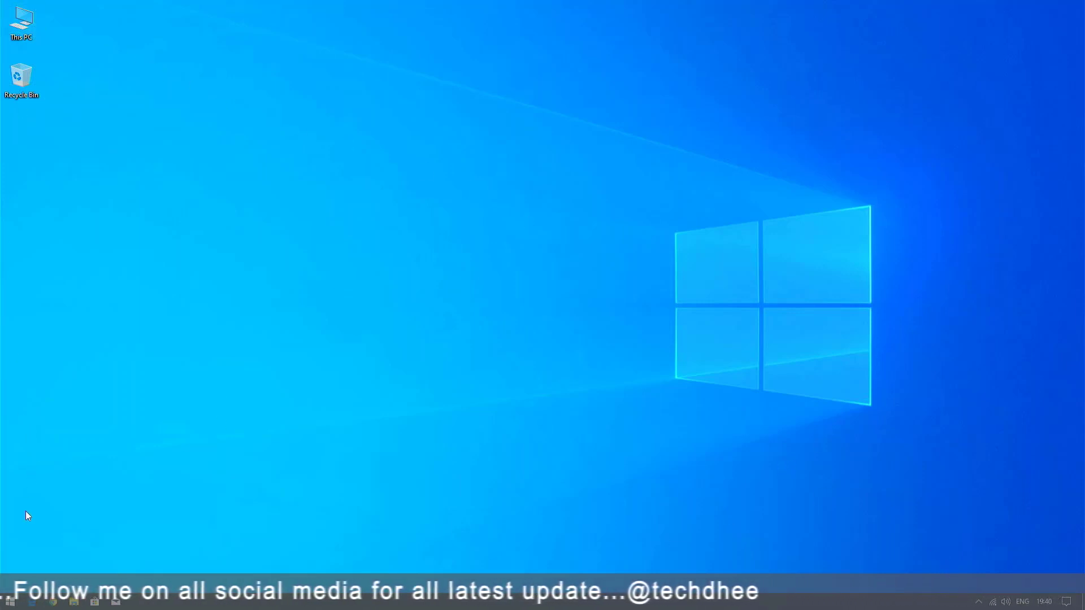
- Open This PC to confirm drives C: and E: are still listed, then close it
{"action": "left_click", "coordinate": [10, 601]}
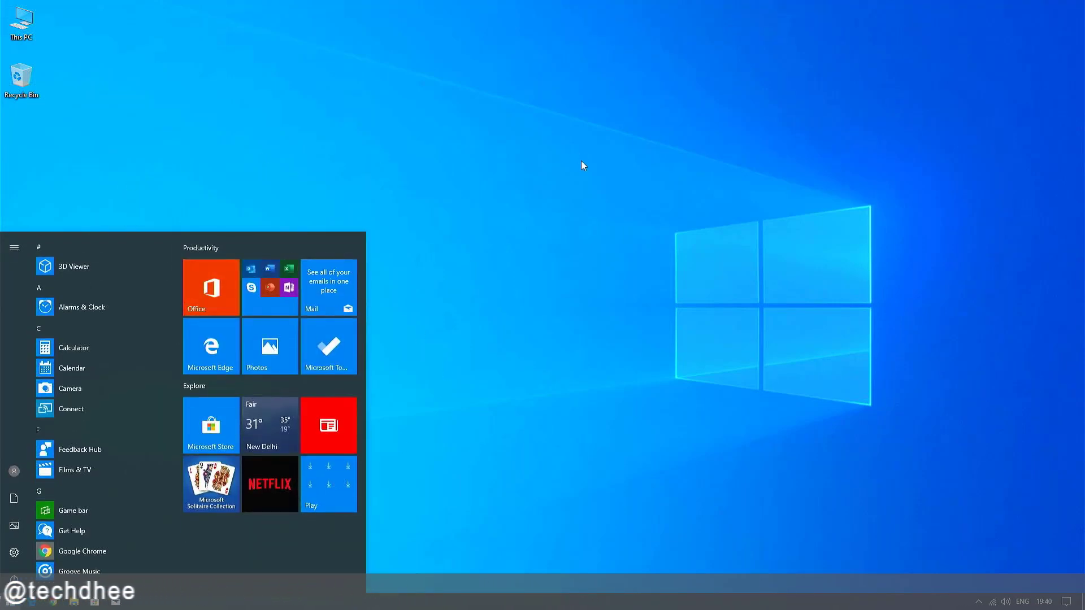
{"action": "left_click", "coordinate": [605, 199]}
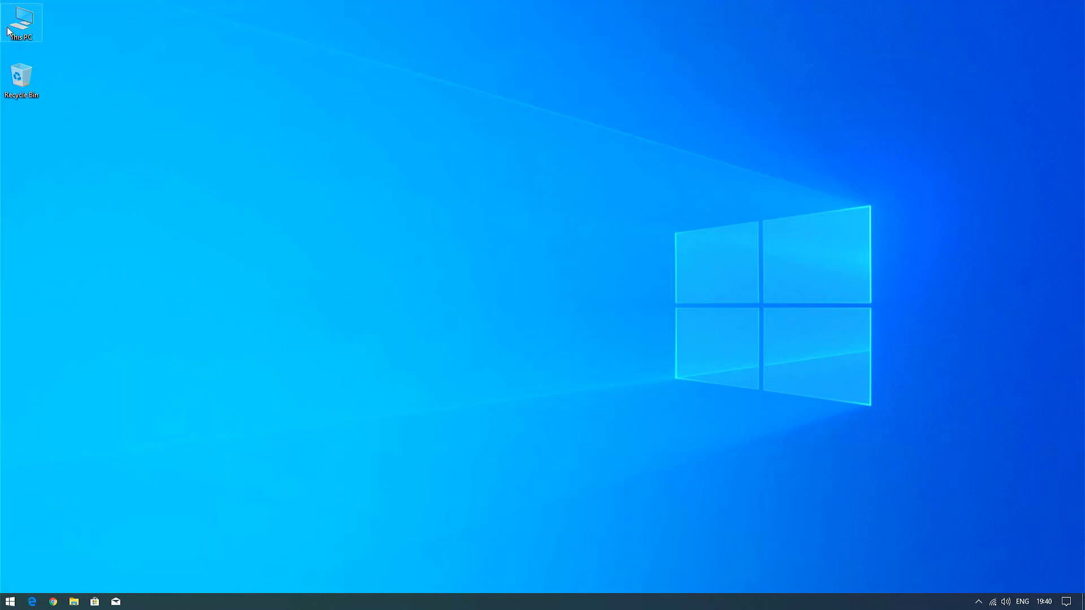
{"action": "double_click", "coordinate": [8, 31]}
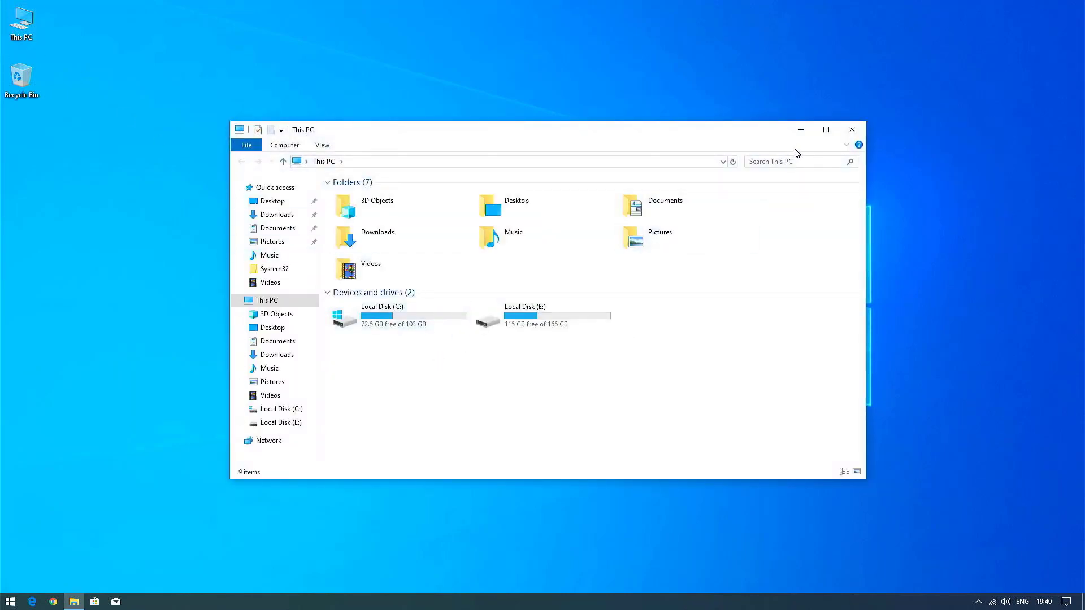
{"action": "left_click", "coordinate": [848, 135]}
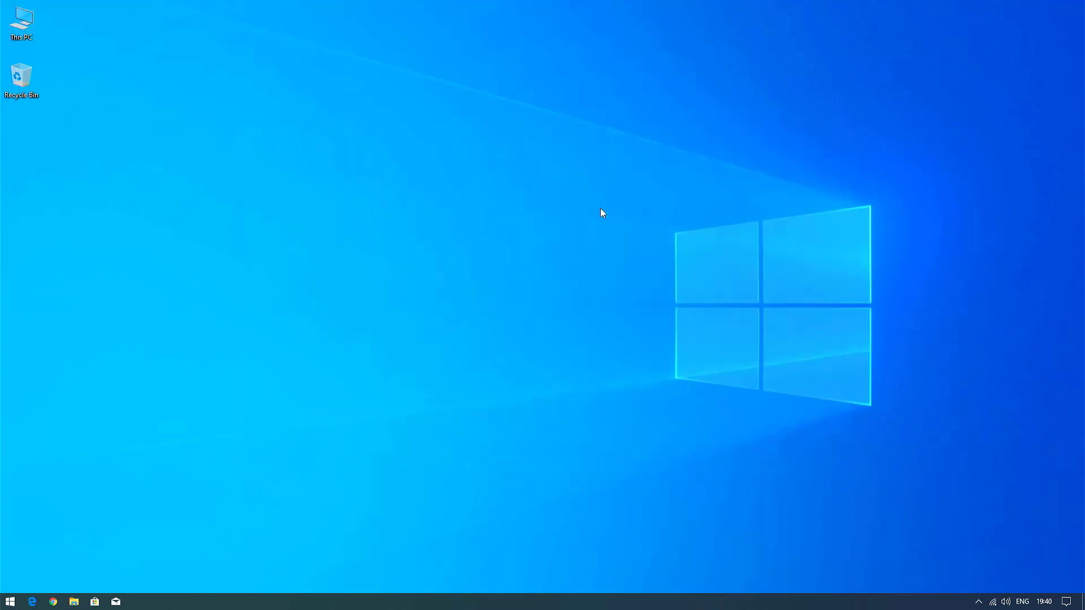
- Restart Windows from the Start menu's power options
{"action": "left_click", "coordinate": [11, 602]}
{"action": "left_click", "coordinate": [15, 585]}
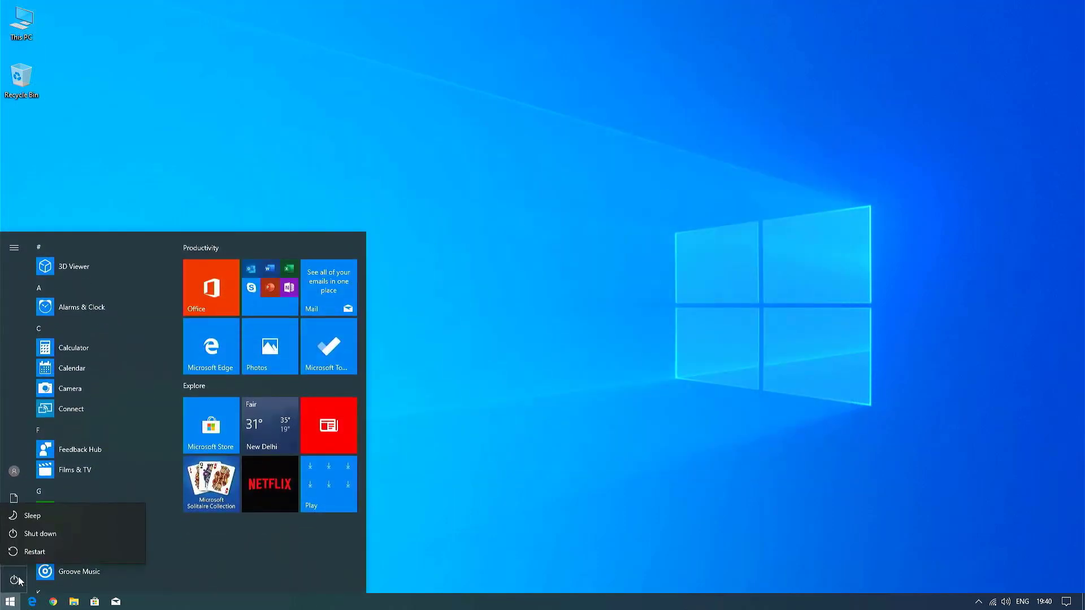
{"action": "left_click", "coordinate": [35, 552]}
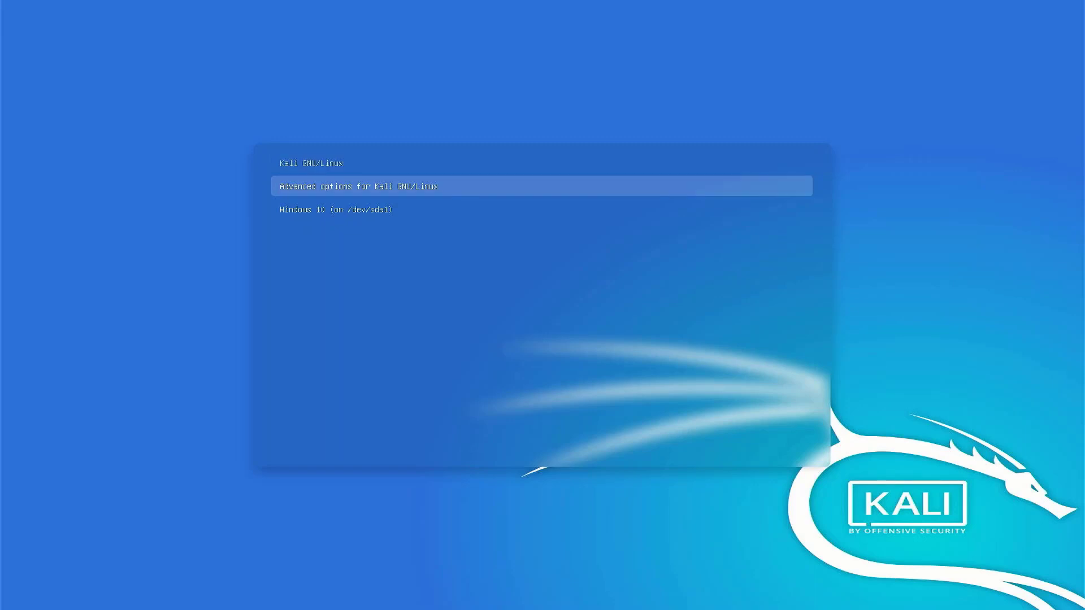
{"action": "key", "text": "Down"}
- Stop the GRUB countdown and highlight the Kali GNU/Linux entry to boot it
{"action": "key", "text": "Up"}
{"action": "key", "text": "Up"}
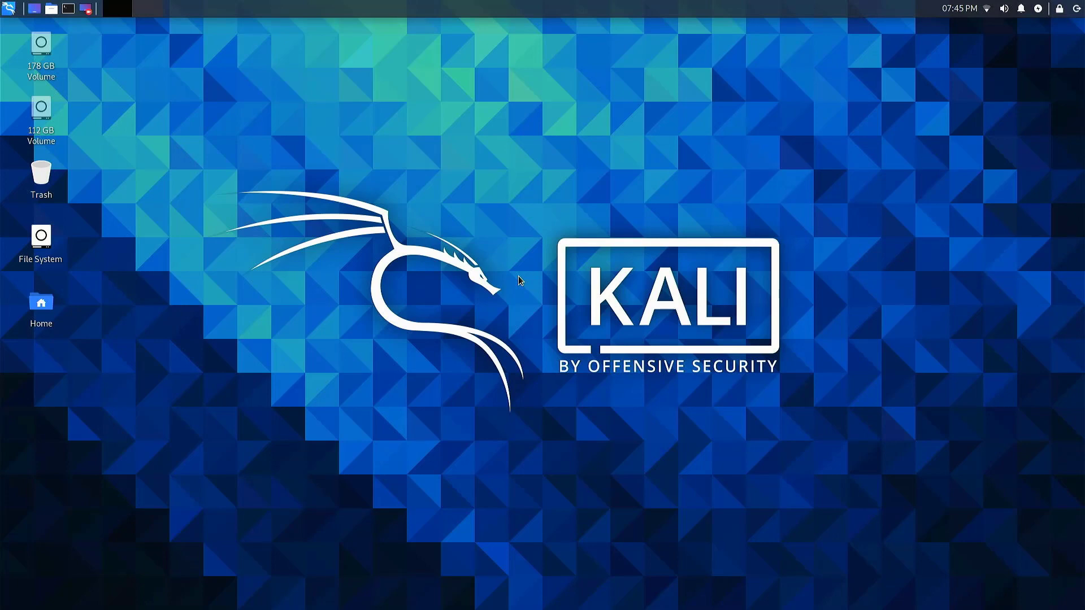
- Run cat /etc/os-release in a new terminal and review the Kali 2021.1 release details
{"action": "left_click", "coordinate": [69, 13]}
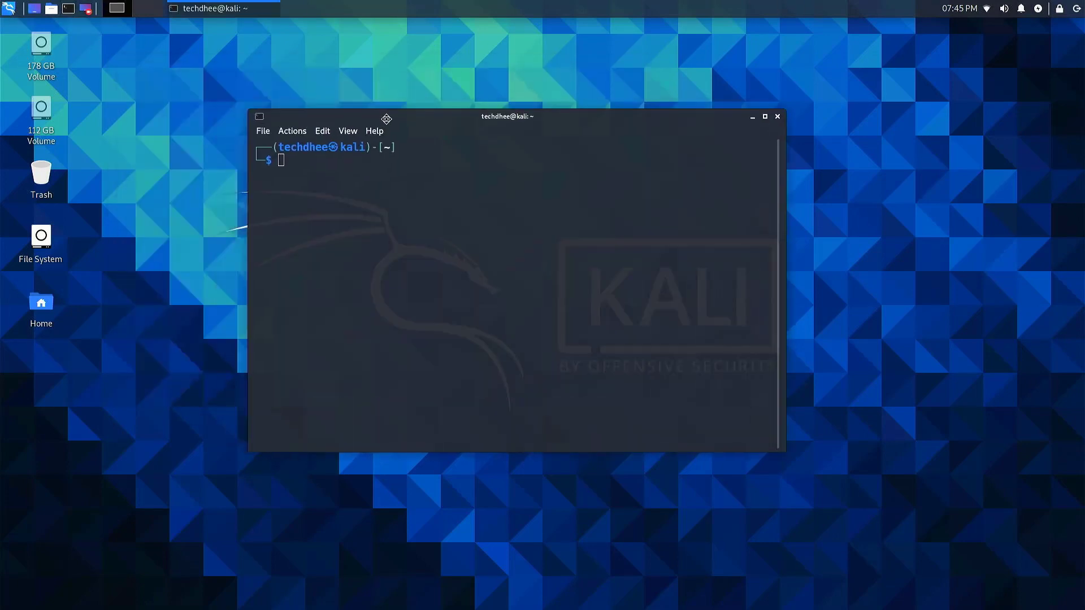
{"action": "type", "text": "cat /etc/os-release"}
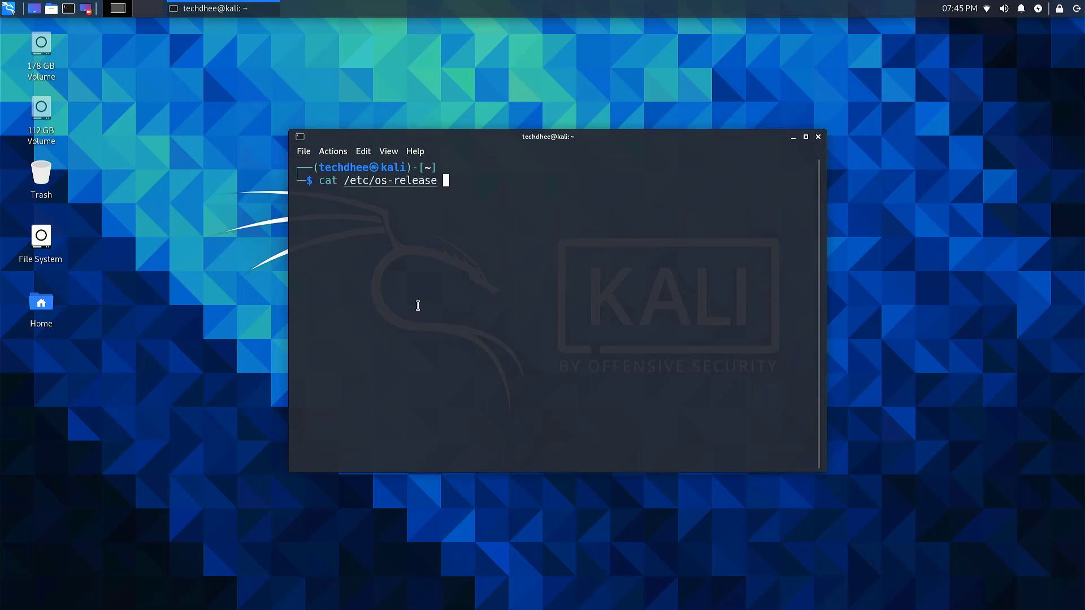
{"action": "key", "text": "Return"}
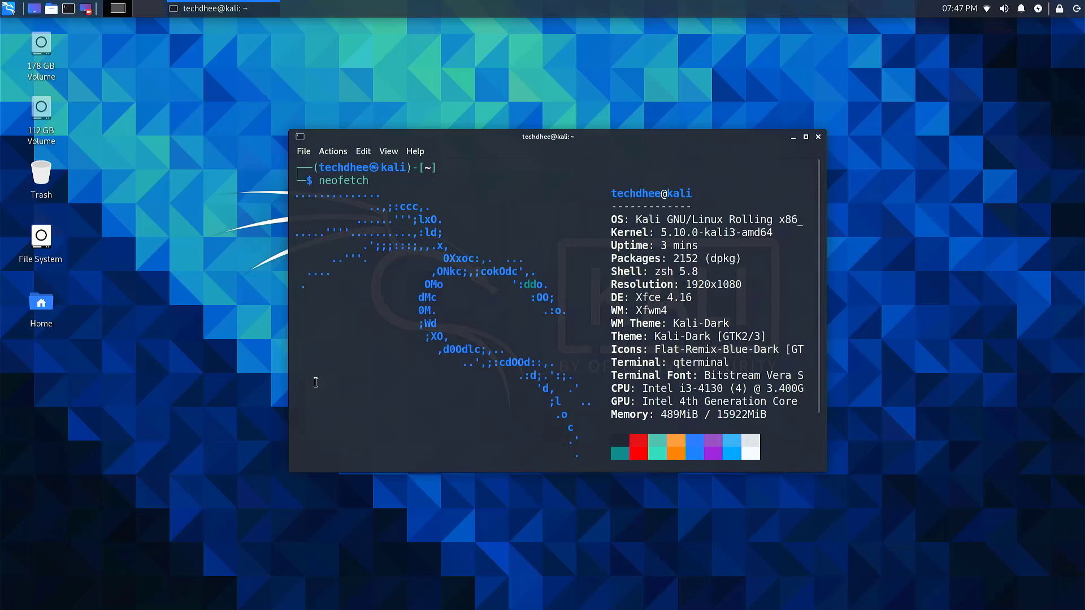
{"action": "scroll", "coordinate": [315, 382], "scroll_direction": "down", "scroll_amount": 1}
{"action": "scroll", "coordinate": [316, 383], "scroll_direction": "up", "scroll_amount": 1}
{"action": "key", "text": "Return"}
- Browse the 112 GB Volume and the other drive's folders in Thunar, then open the log-out options
{"action": "type", "text": "exi"}
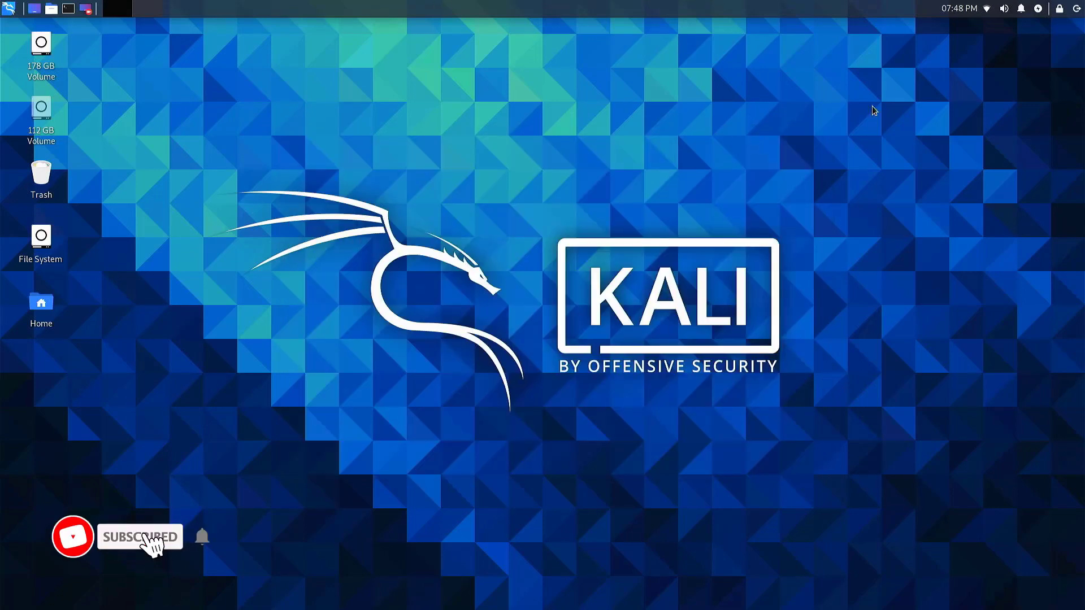
{"action": "double_click", "coordinate": [41, 116]}
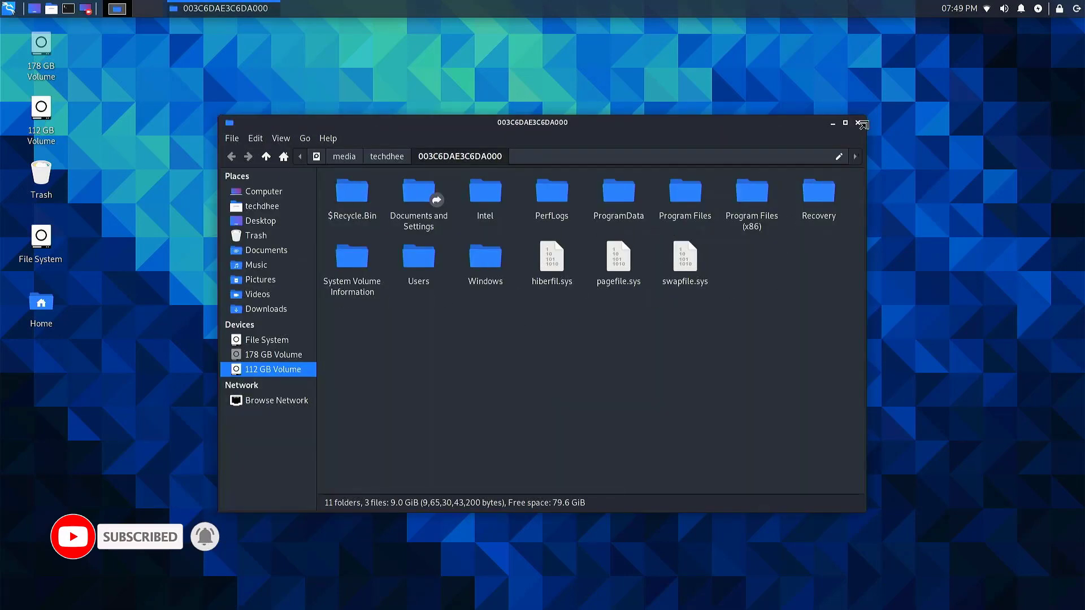
{"action": "left_click", "coordinate": [263, 355]}
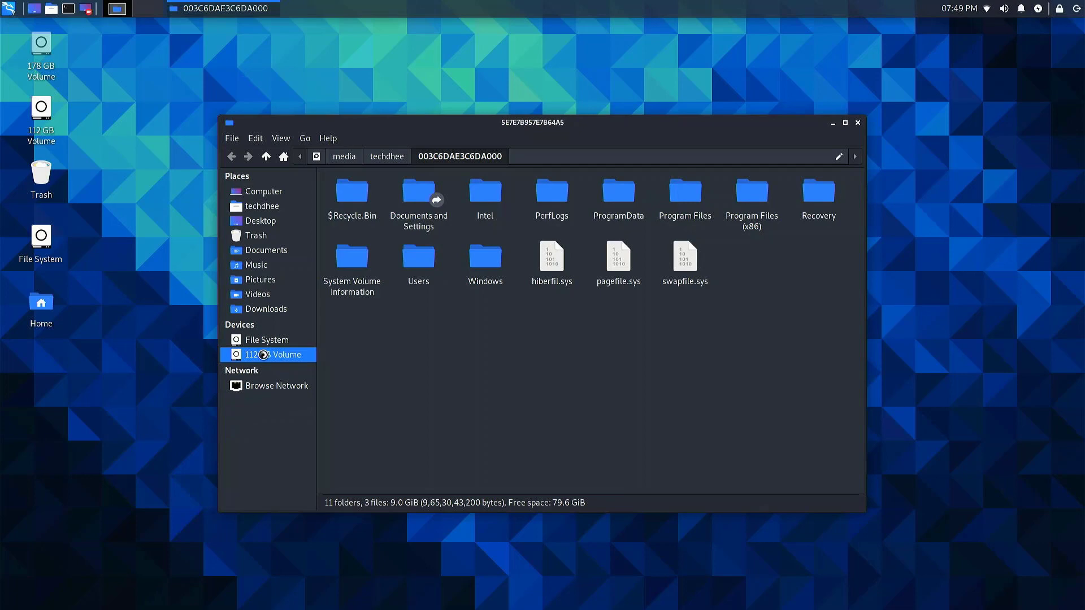
{"action": "left_click_drag", "start_coordinate": [353, 267], "coordinate": [715, 251]}
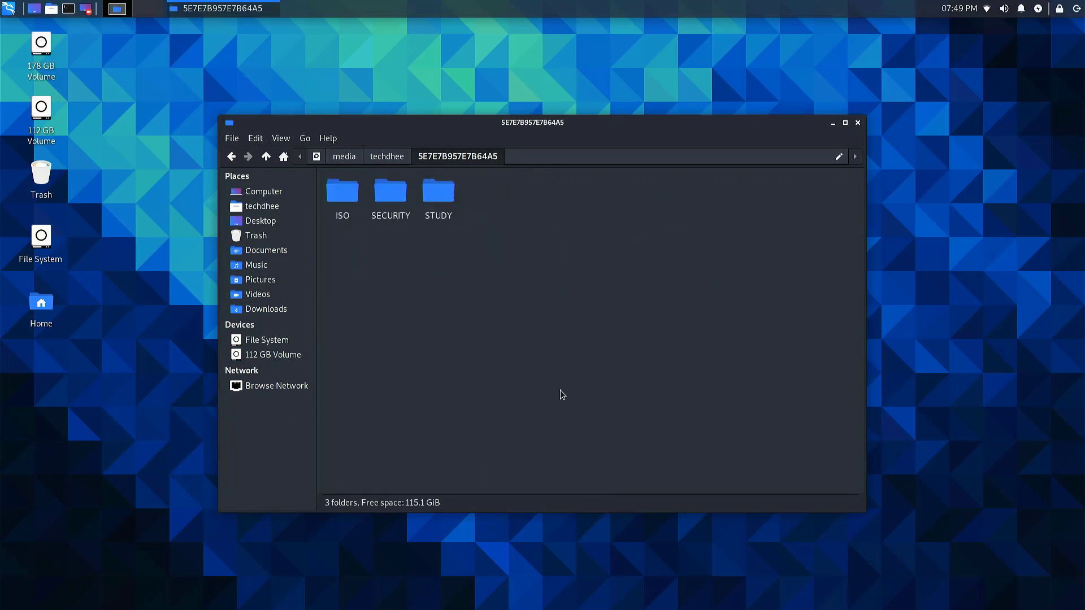
{"action": "left_click", "coordinate": [858, 123]}
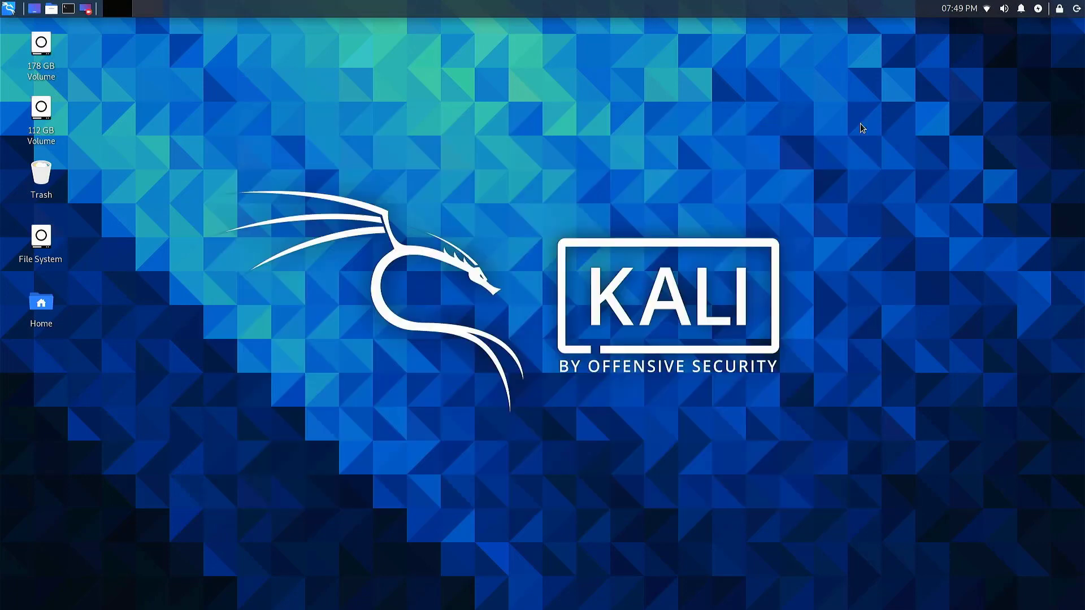
{"action": "left_click", "coordinate": [1074, 10]}
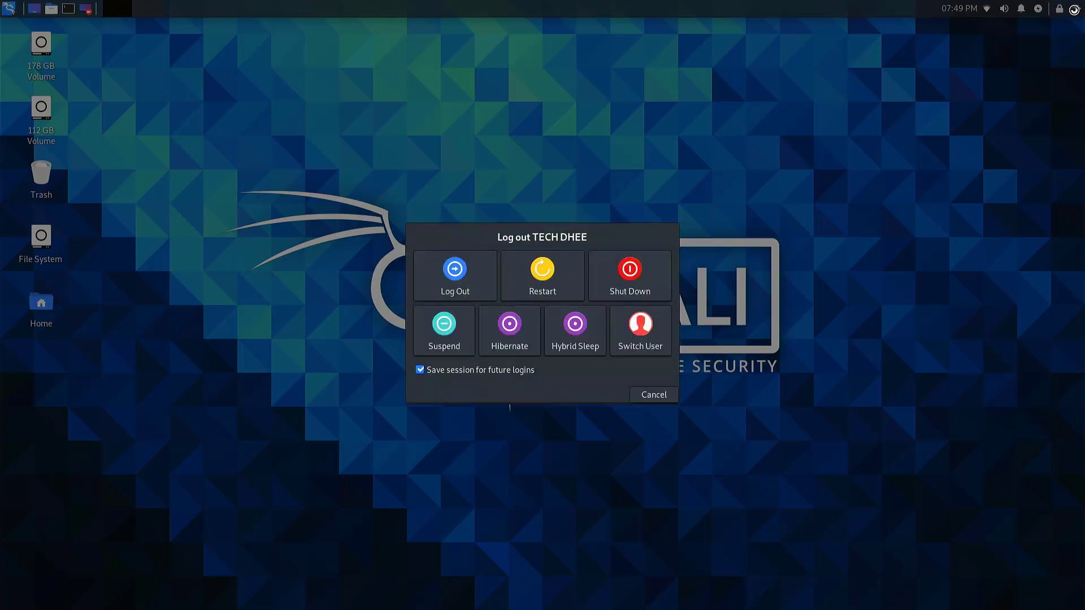